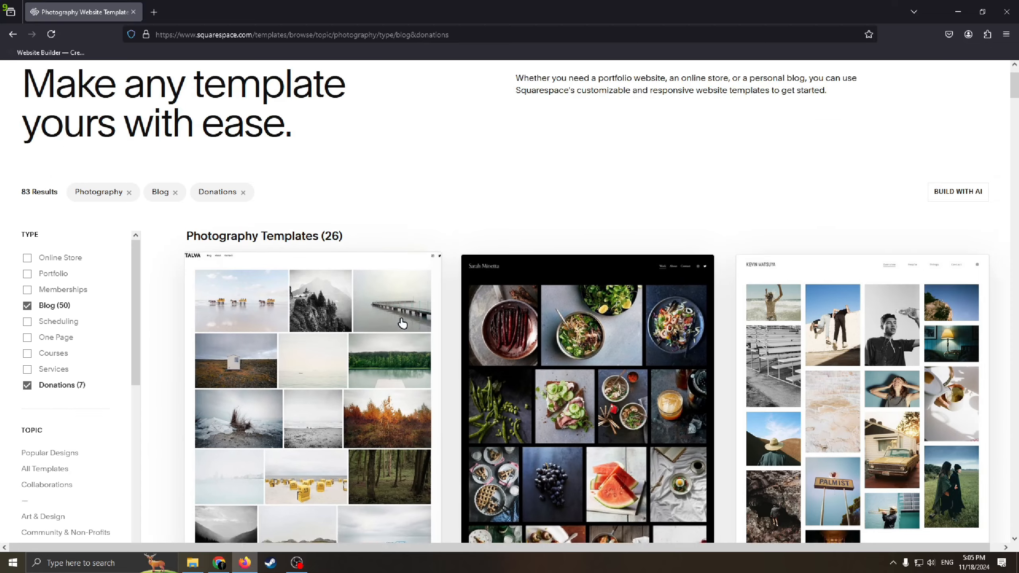
Look through the photography templates filtered by Blog and Donations, along with the available type filters.
scroll(559, 353, "down", 6)
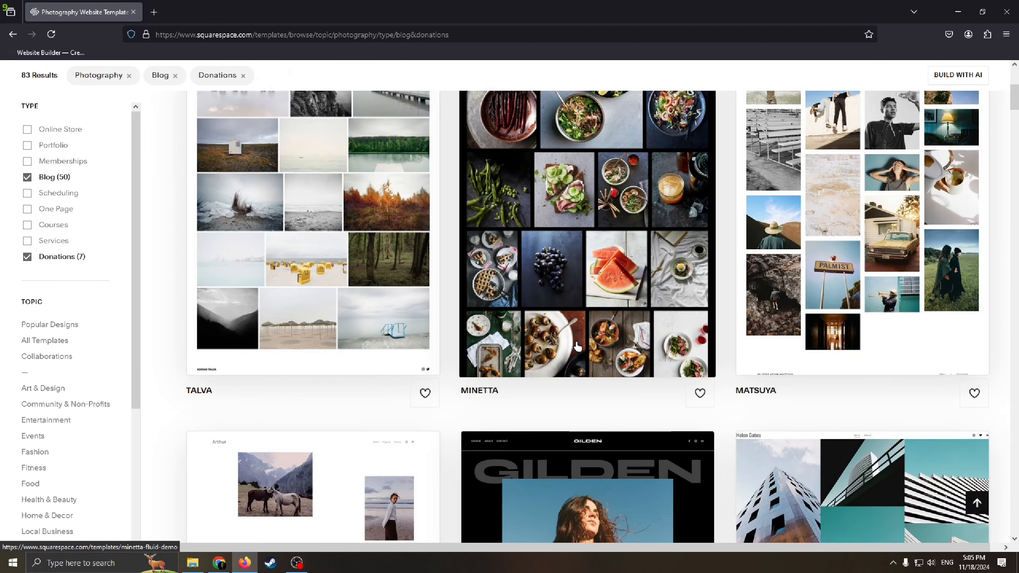
scroll(602, 345, "up", 8)
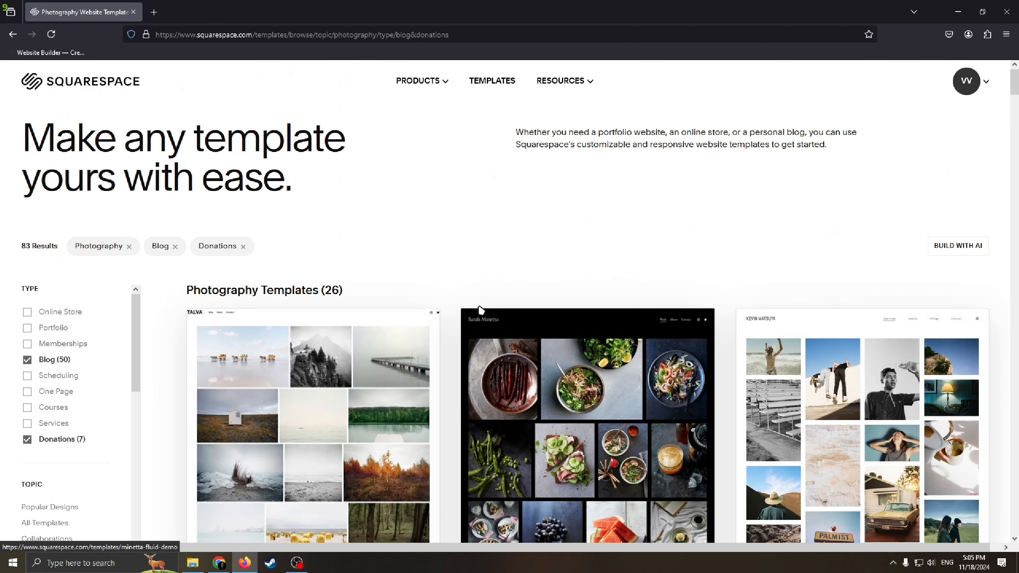
scroll(245, 289, "down", 2)
scroll(157, 235, "up", 1)
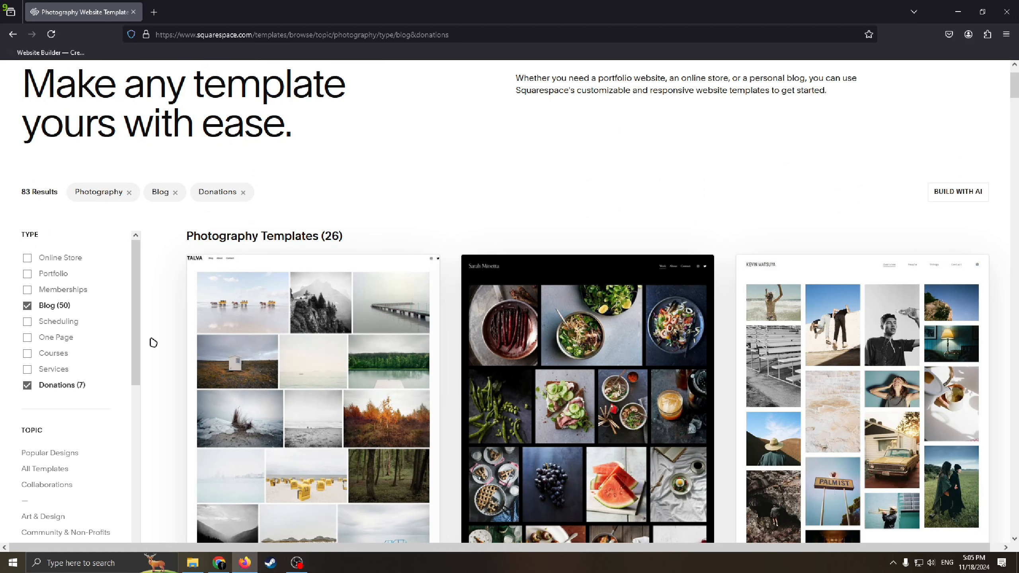
scroll(73, 317, "up", 1)
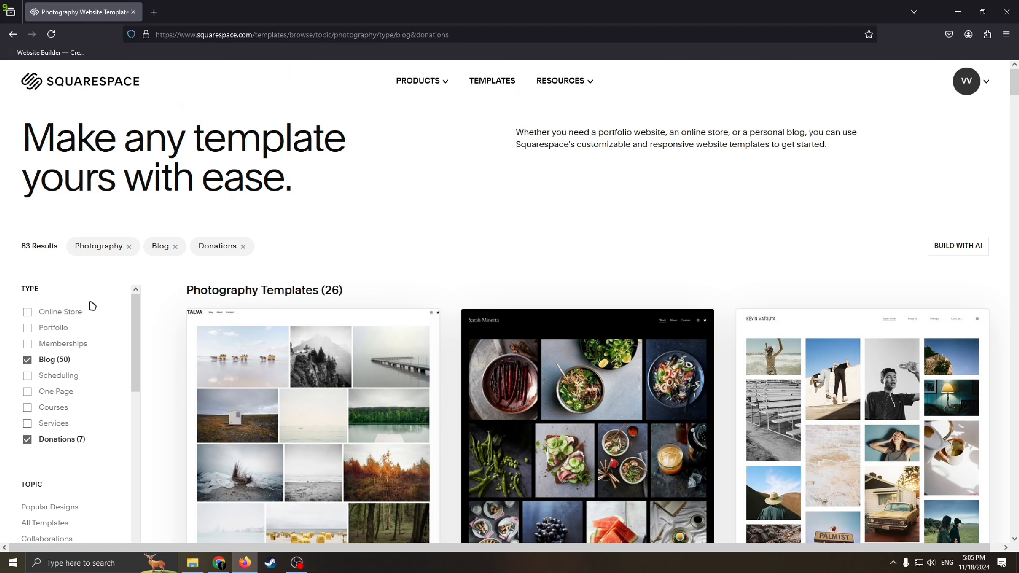
scroll(50, 348, "down", 1)
scroll(105, 384, "up", 1)
scroll(143, 346, "down", 1)
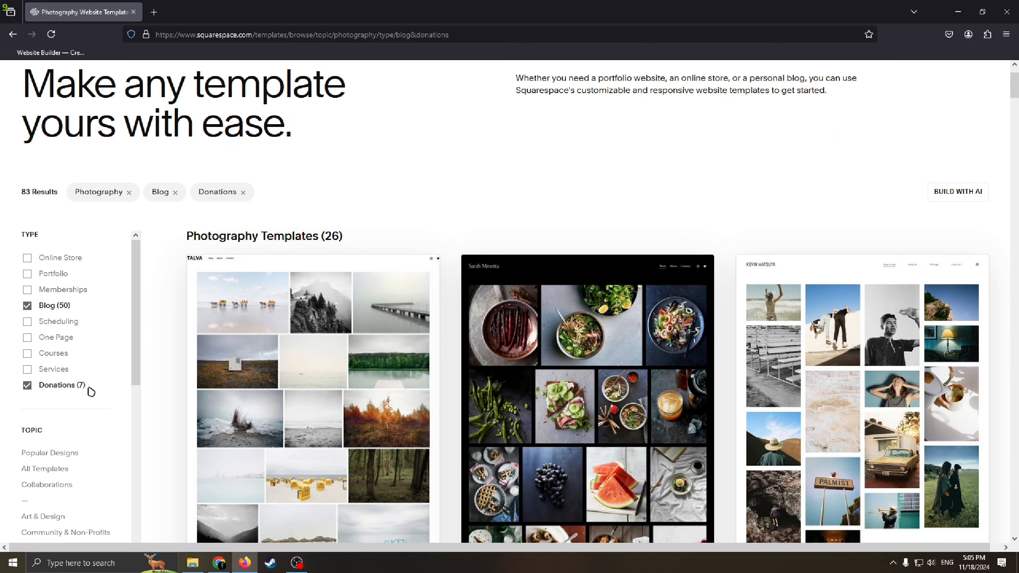
Turn the Donations type filter off and back on, and look through the topic list.
left_click(26, 386)
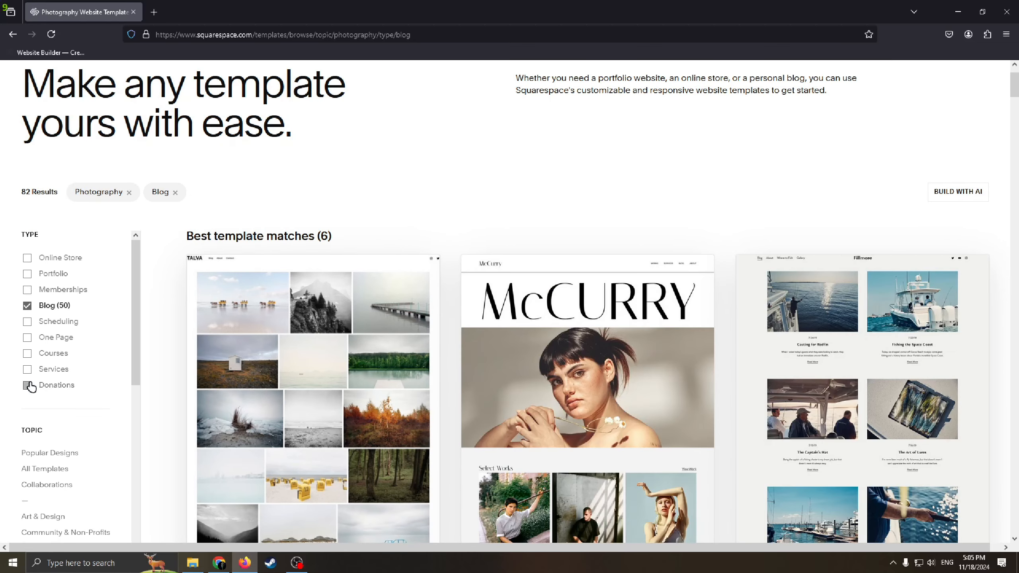
left_click(27, 386)
scroll(130, 359, "down", 3)
scroll(45, 327, "down", 1)
scroll(75, 308, "up", 1)
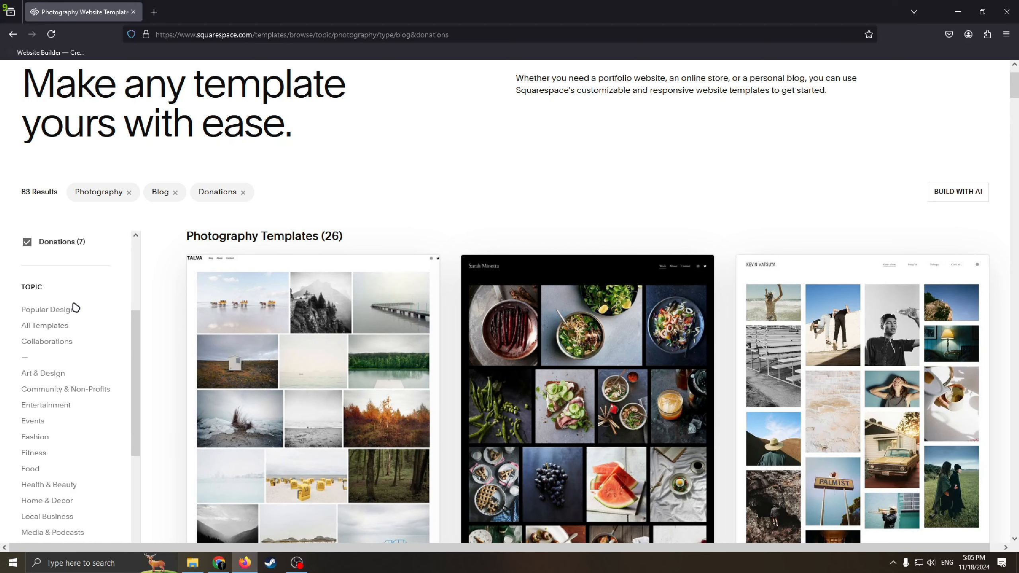
scroll(109, 358, "down", 2)
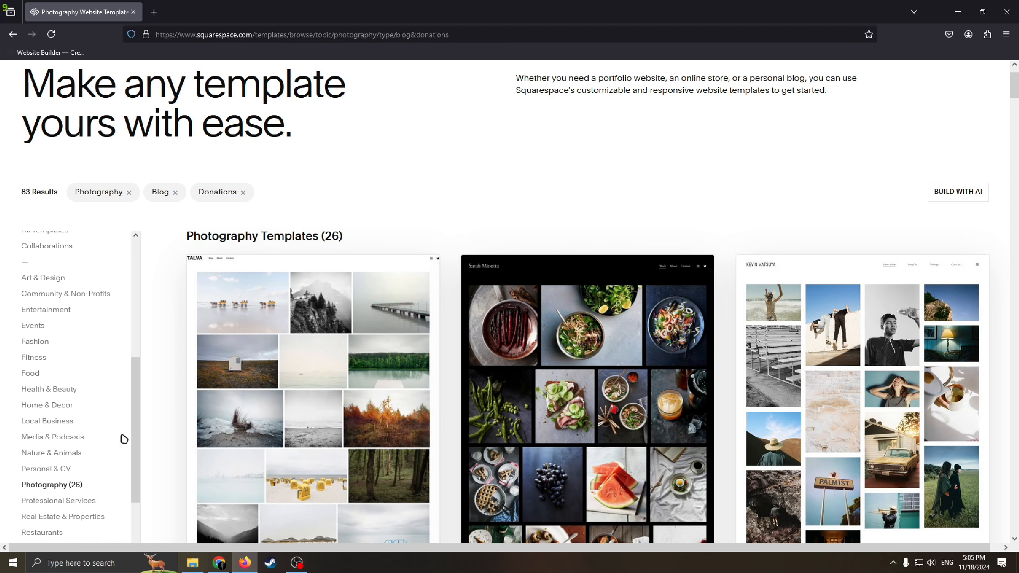
scroll(78, 397, "down", 2)
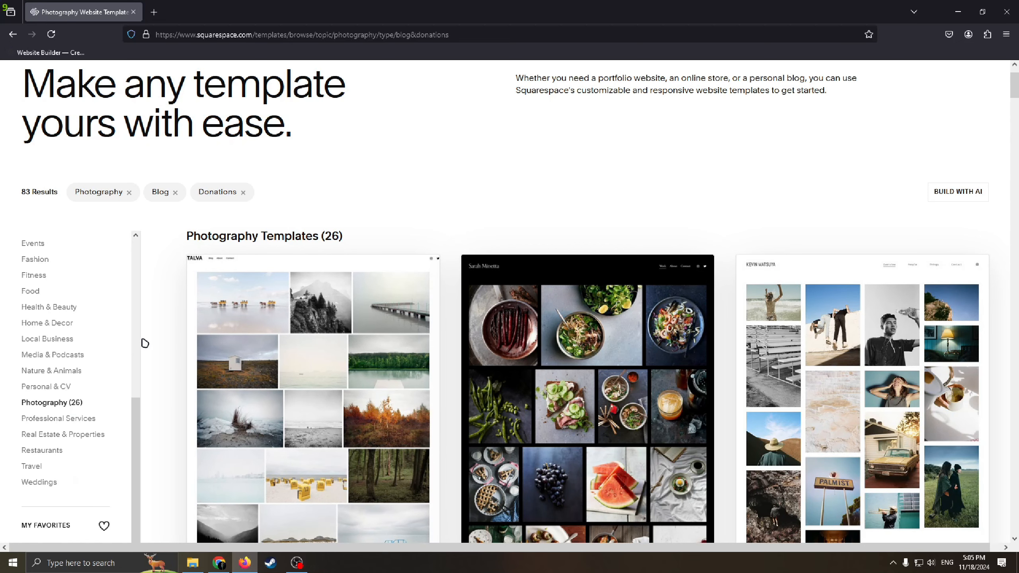
Browse the Photography templates and open the Minetta template.
scroll(182, 419, "down", 3)
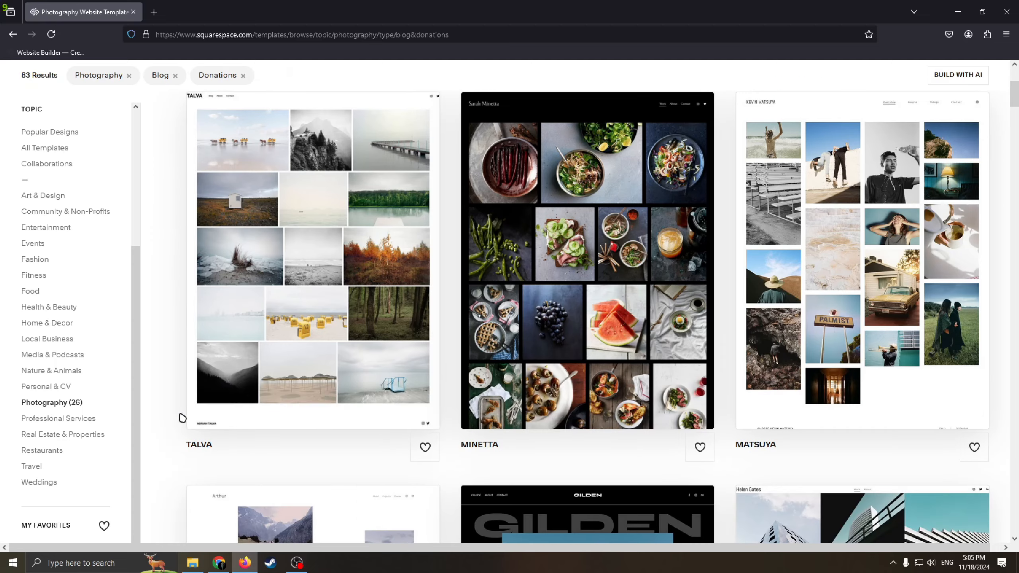
scroll(681, 258, "up", 4)
scroll(680, 257, "down", 4)
scroll(662, 257, "up", 3)
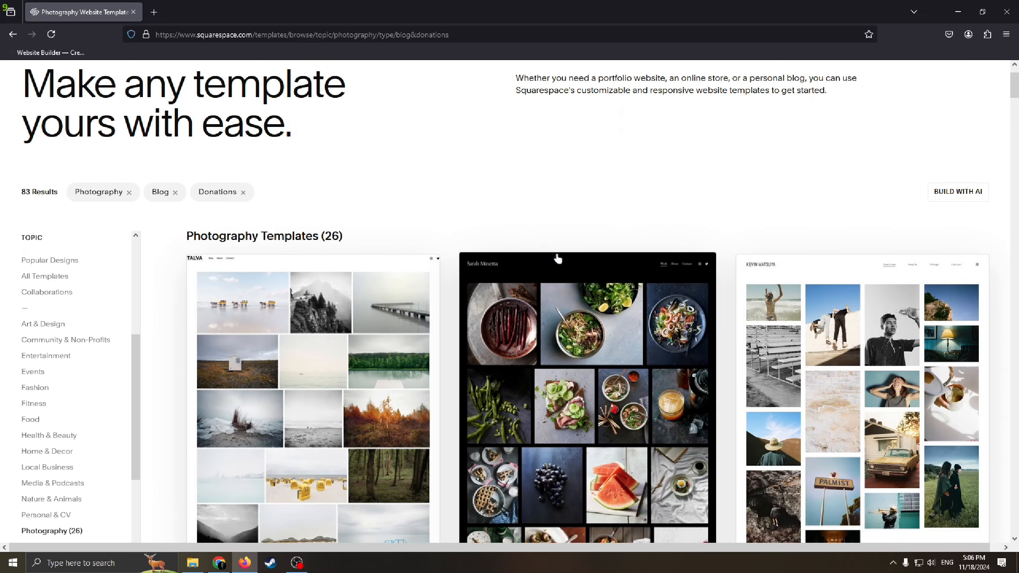
scroll(642, 258, "down", 4)
scroll(617, 258, "up", 2)
scroll(616, 257, "down", 4)
scroll(629, 277, "up", 4)
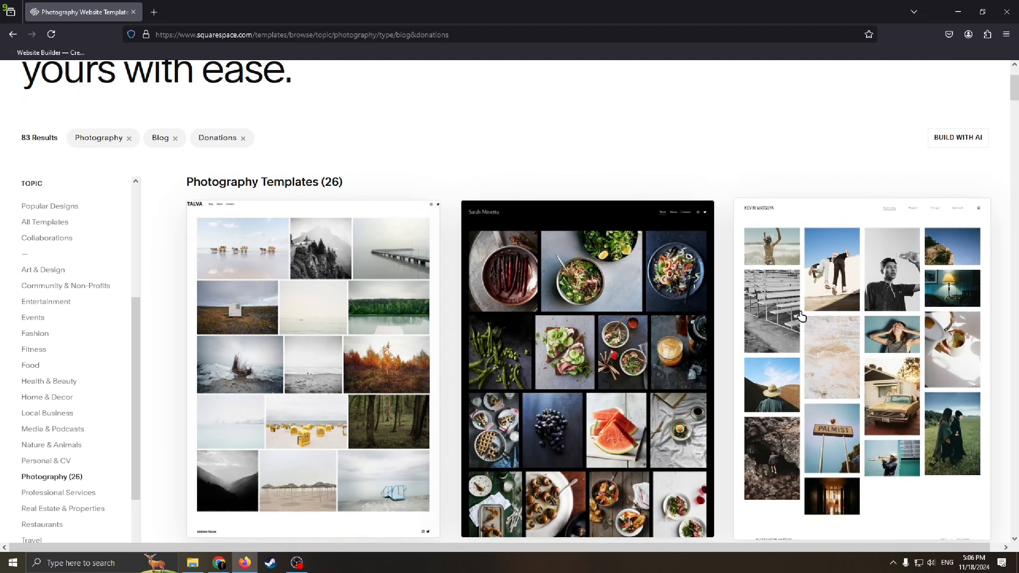
scroll(642, 297, "down", 4)
scroll(659, 332, "up", 1)
scroll(659, 332, "up", 1)
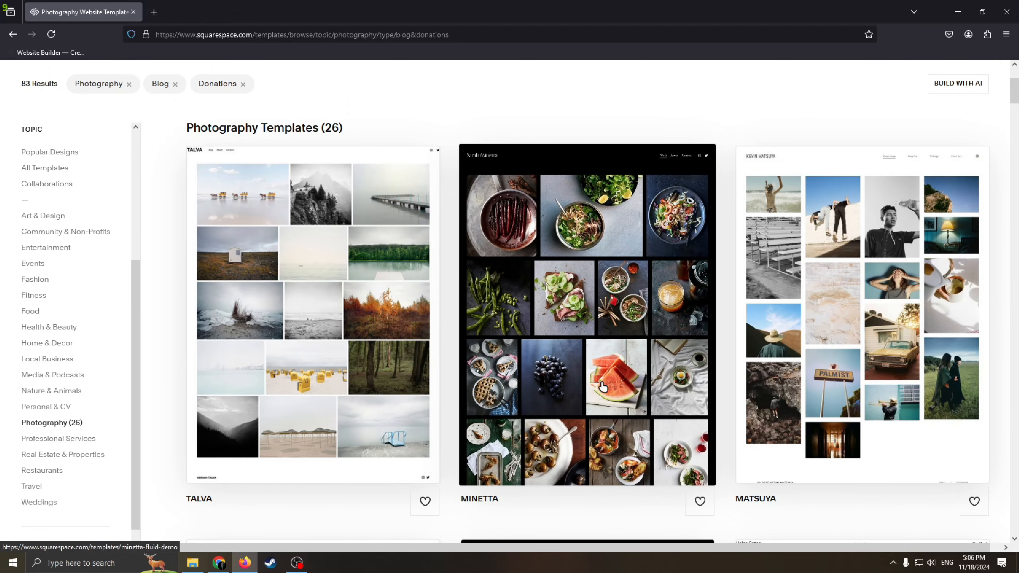
left_click(579, 304)
Examine the Minetta template's details and look through its site preview.
scroll(844, 476, "down", 1)
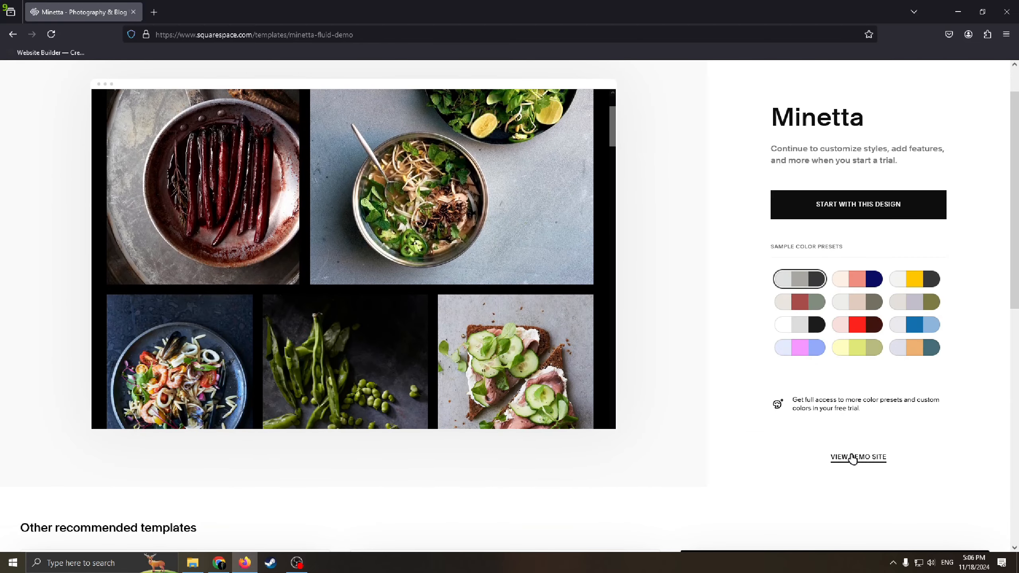
scroll(904, 488, "up", 1)
scroll(605, 326, "up", 3)
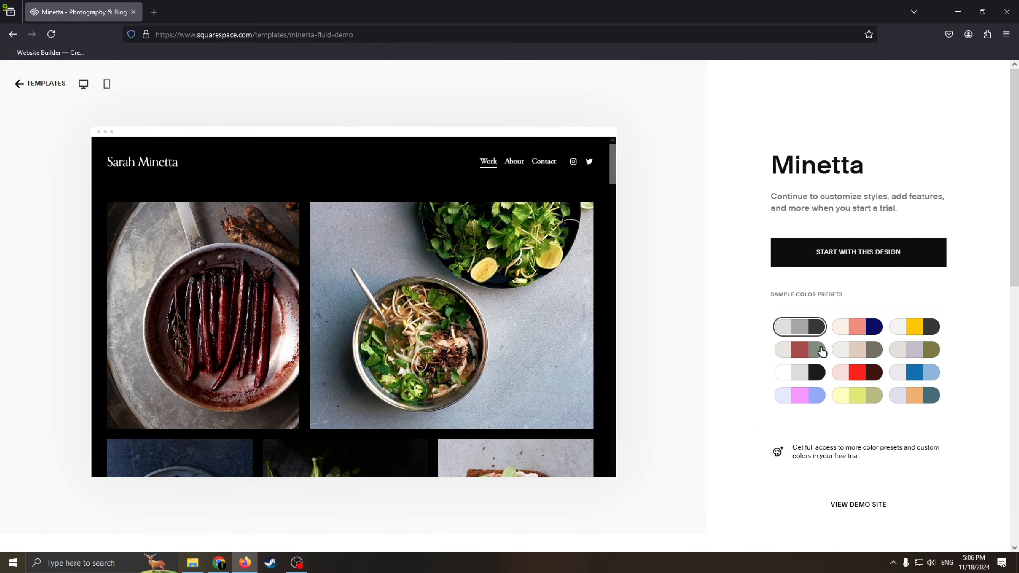
scroll(522, 320, "down", 1)
scroll(523, 282, "down", 5)
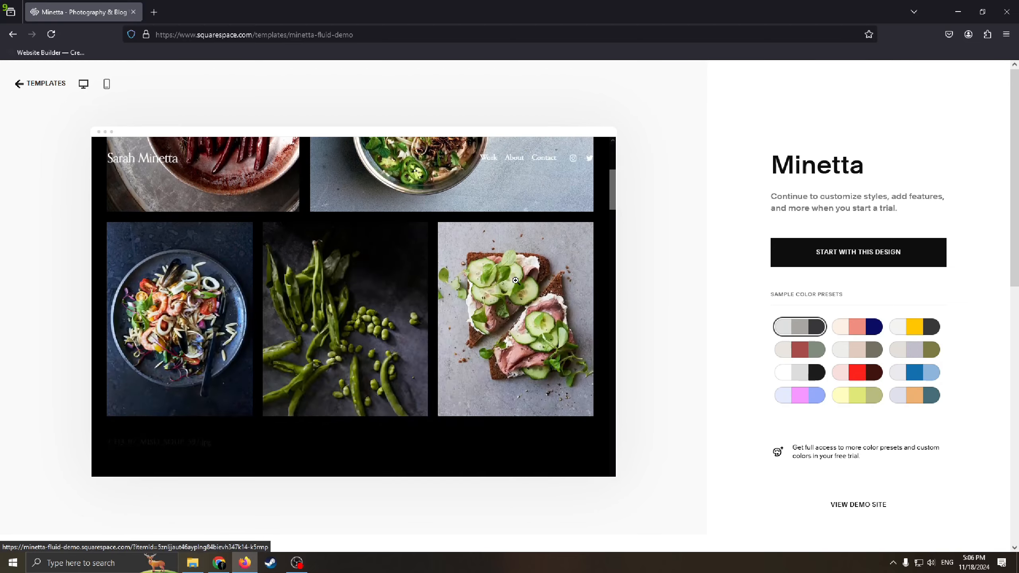
scroll(523, 283, "down", 5)
scroll(534, 285, "up", 10)
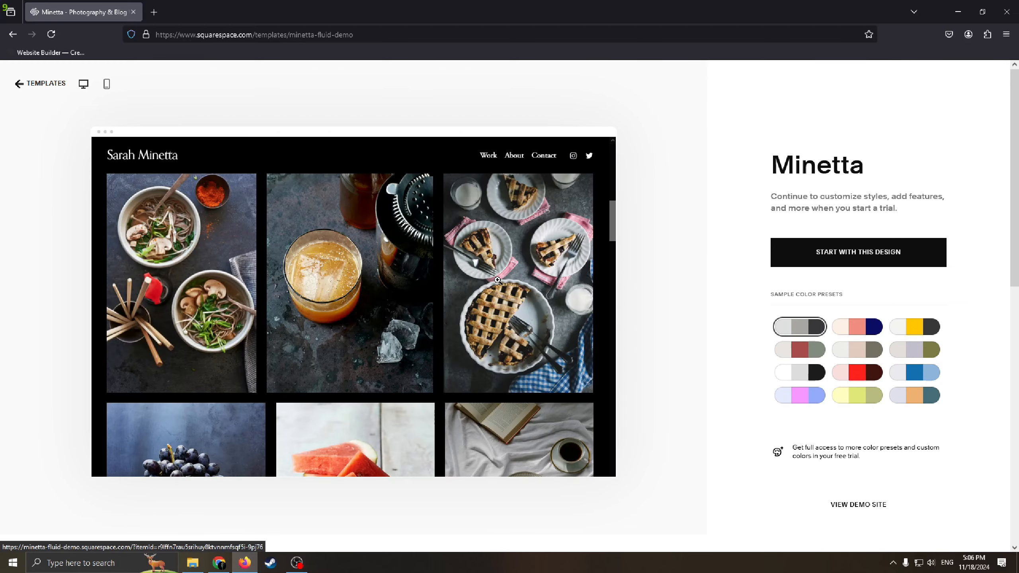
Try the pink, red and dark brown color preset on Minetta and look through the preview.
left_click(857, 372)
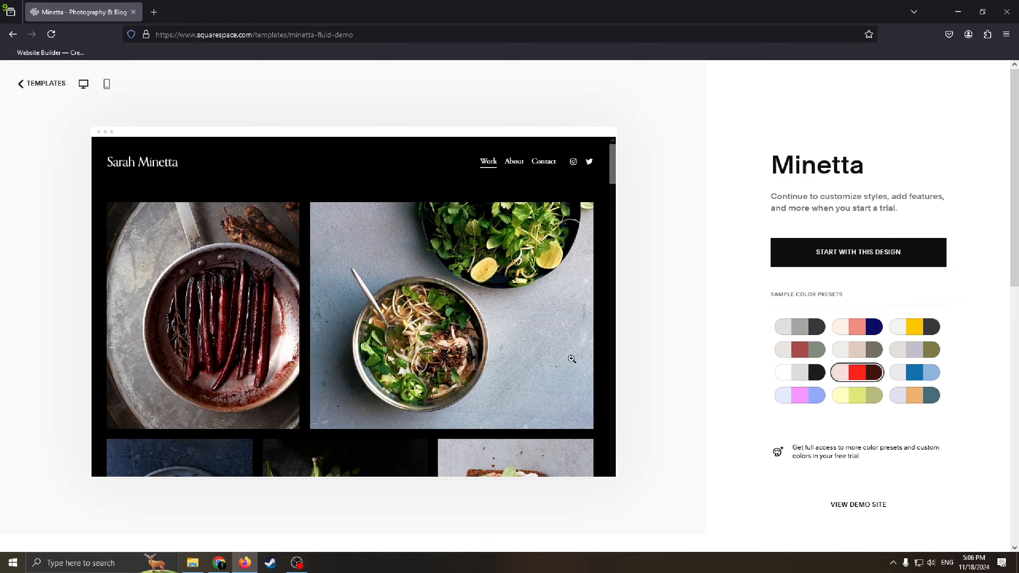
scroll(539, 328, "down", 15)
scroll(545, 297, "up", 15)
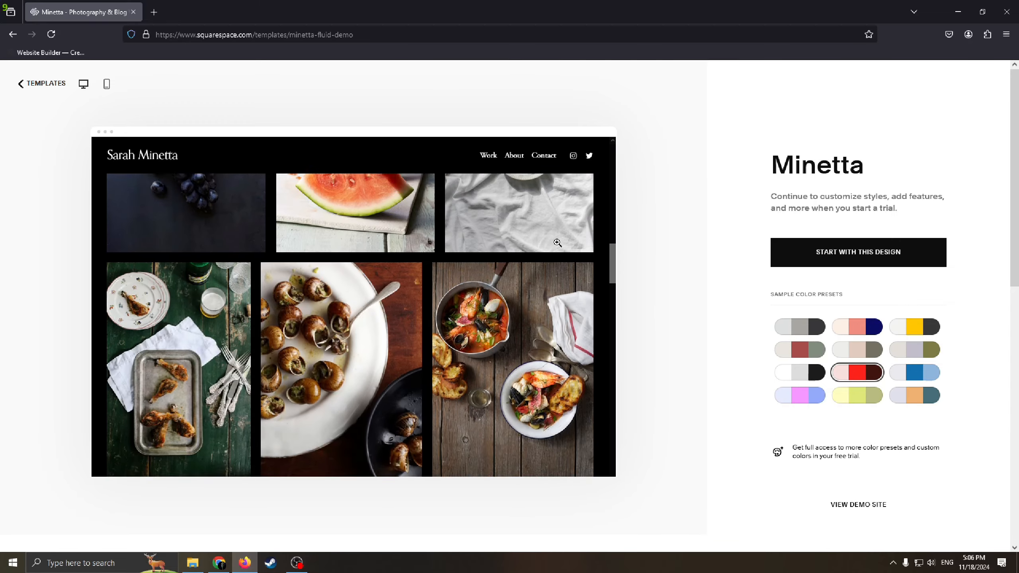
scroll(549, 273, "up", 5)
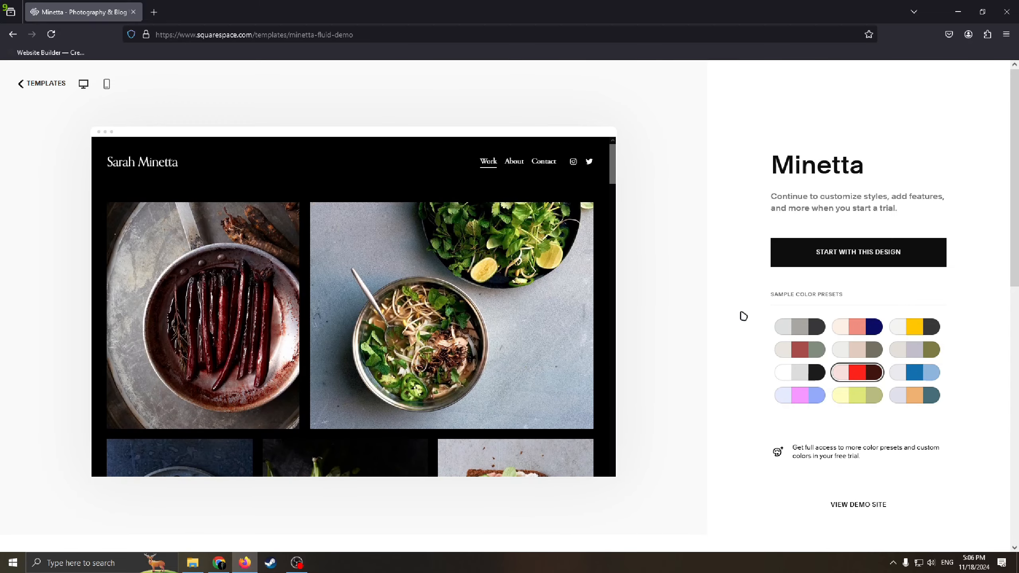
Try the blue color preset on Minetta, and the cream, coral and navy one.
left_click(901, 374)
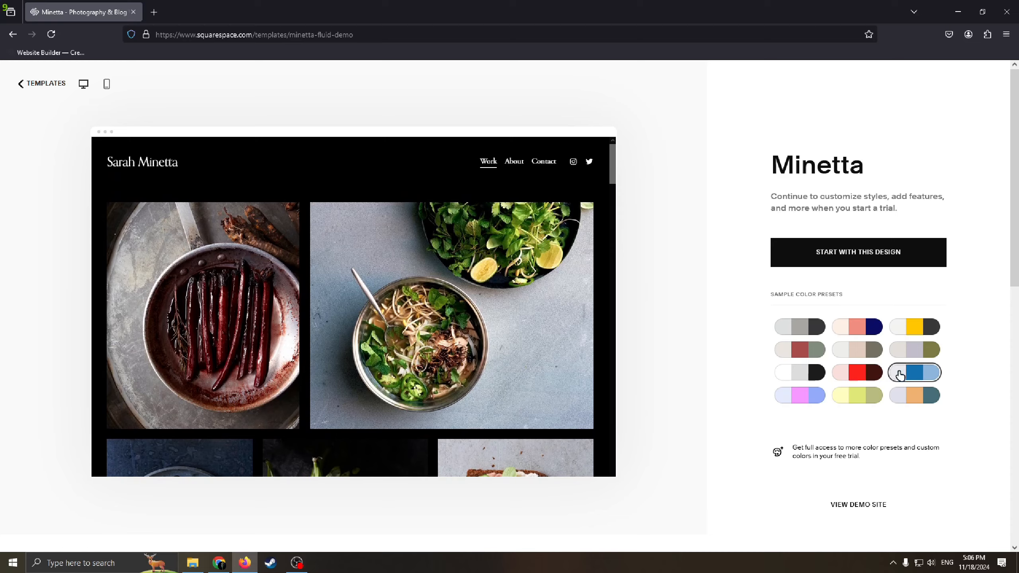
left_click(847, 337)
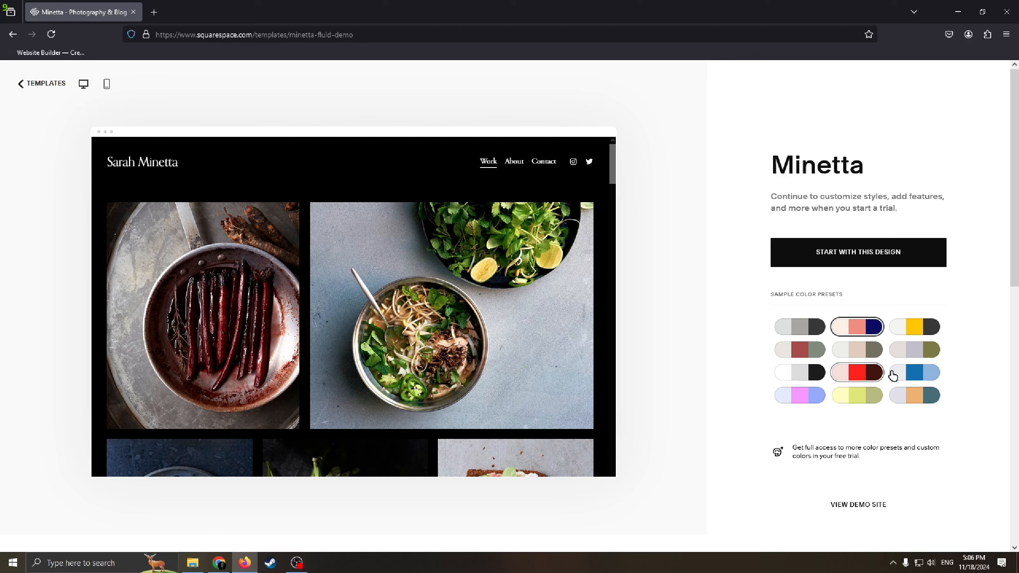
scroll(505, 291, "down", 3)
scroll(503, 322, "up", 3)
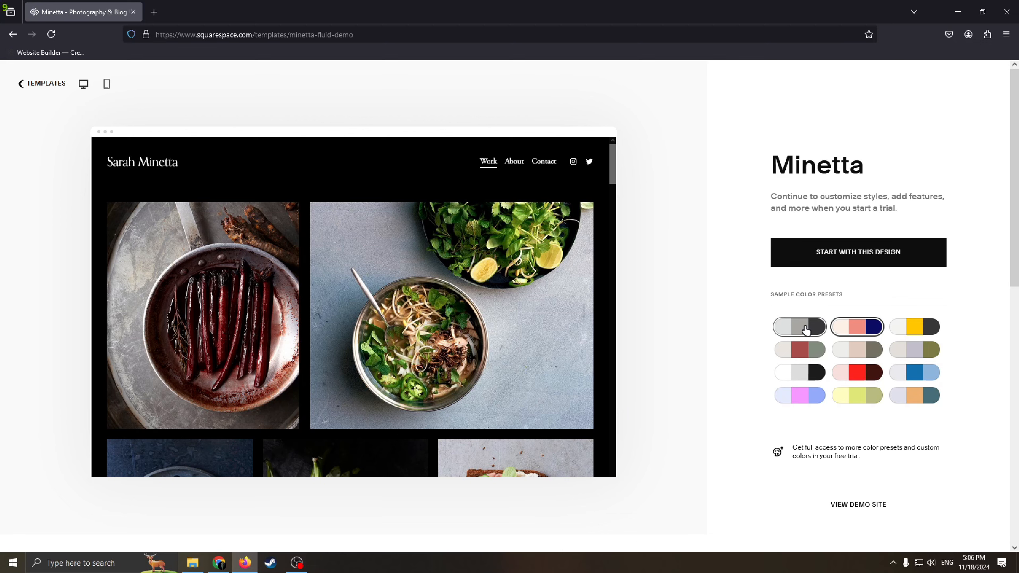
Try several more color presets on the Minetta preview, including the lilac and olive, red and green, and orange and teal ones.
left_click(915, 353)
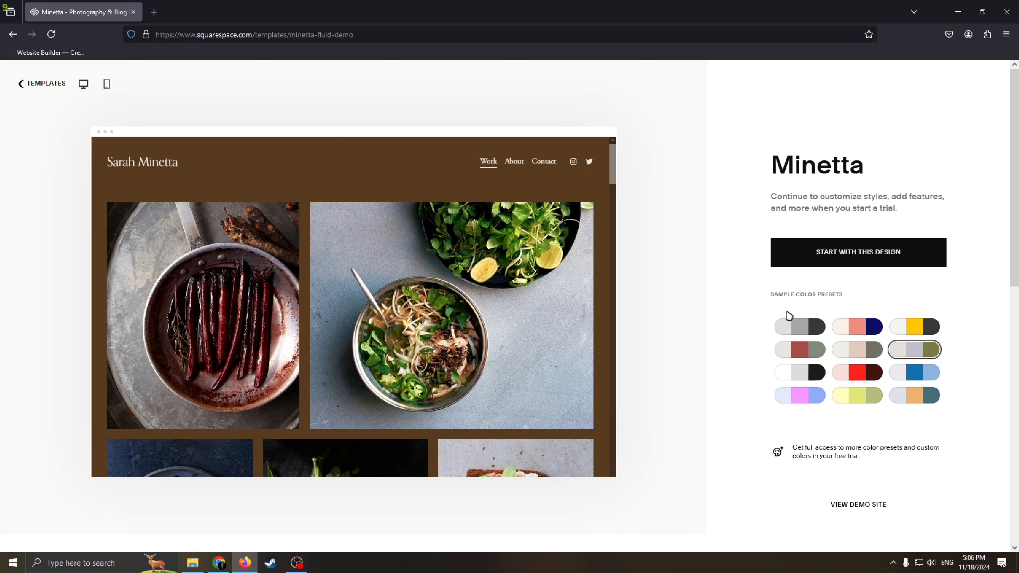
left_click(915, 327)
left_click(799, 395)
left_click(799, 349)
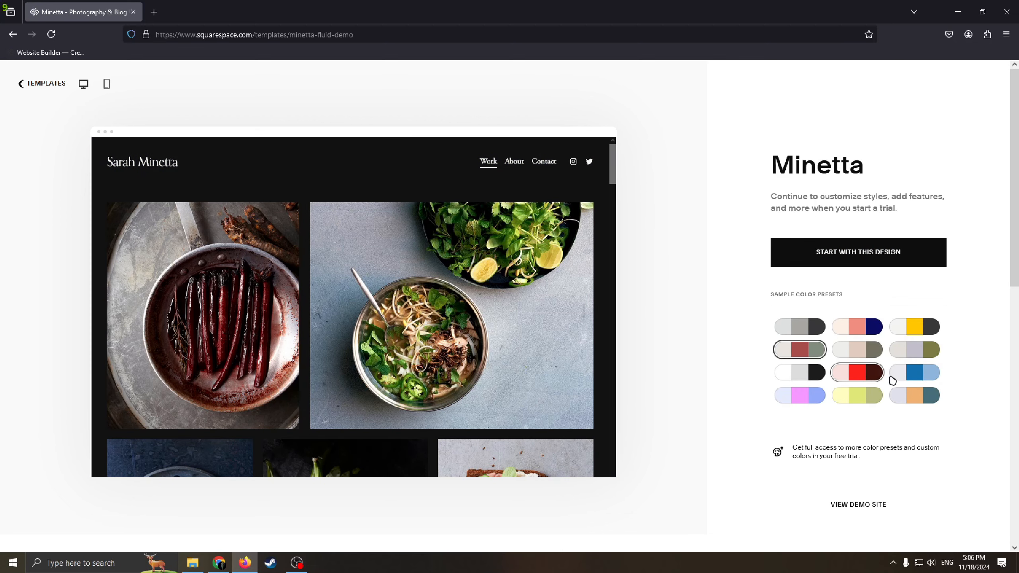
left_click(907, 396)
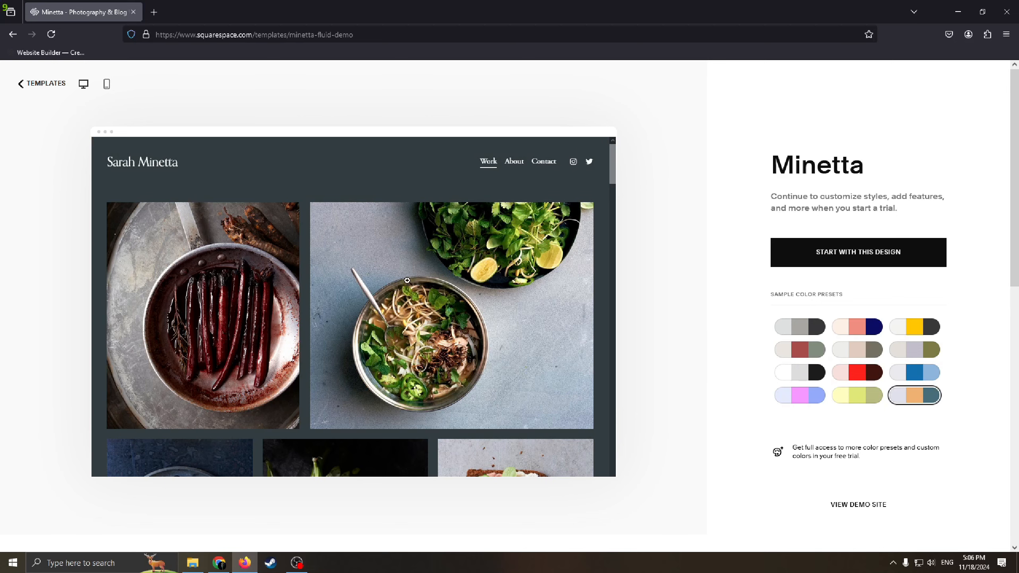
Apply the white, light grey and black color preset to Minetta and start a site with this design.
left_click(800, 372)
scroll(461, 329, "down", 2)
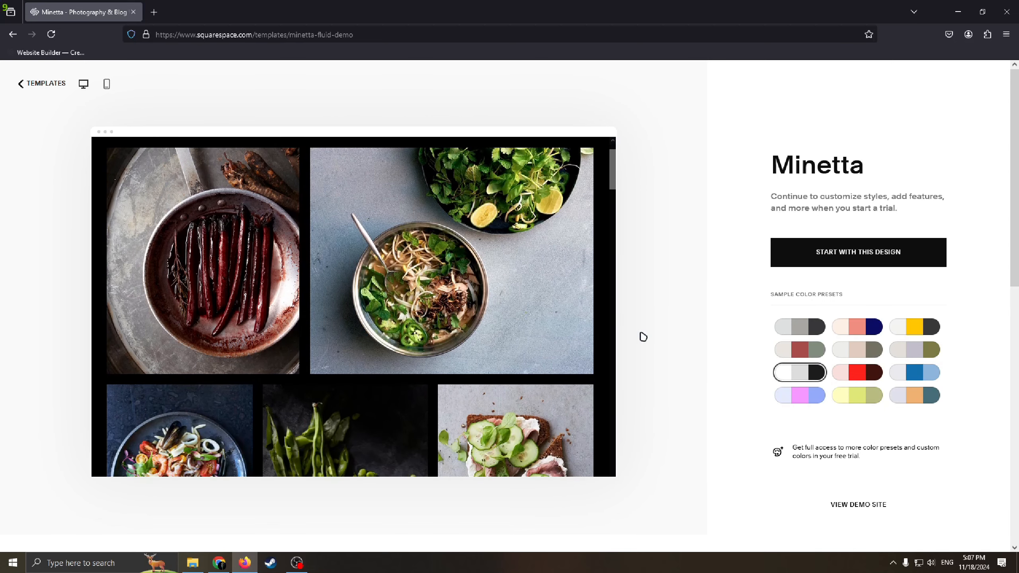
scroll(431, 188, "up", 2)
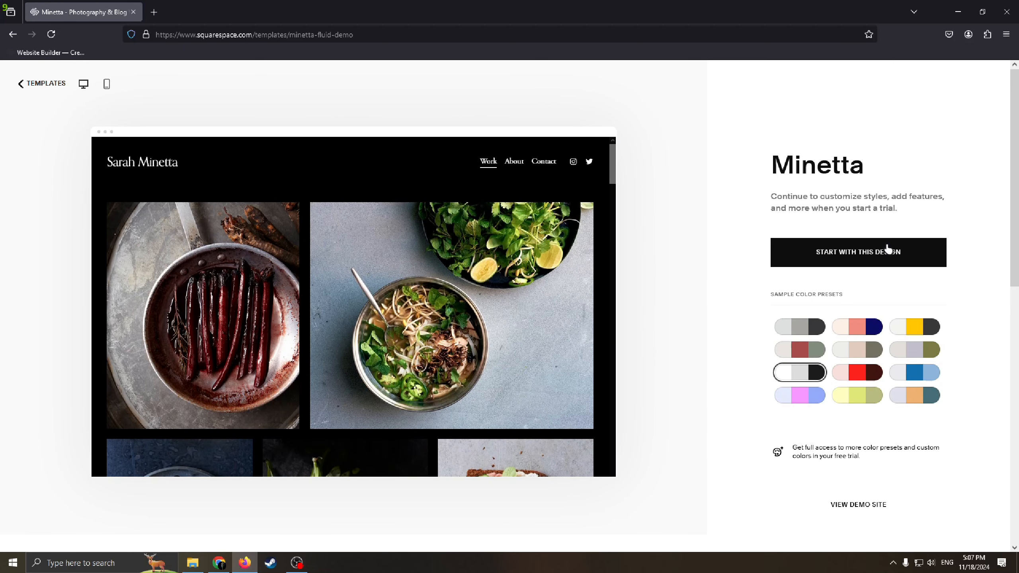
left_click(886, 250)
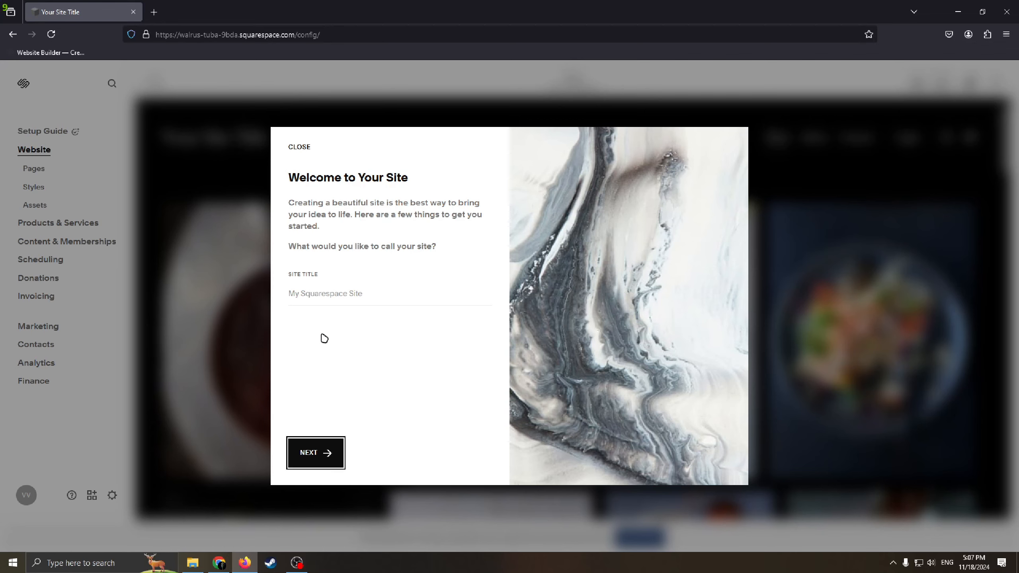
Set the site title to TheBestPhotos and continue the welcome setup.
left_click(371, 301)
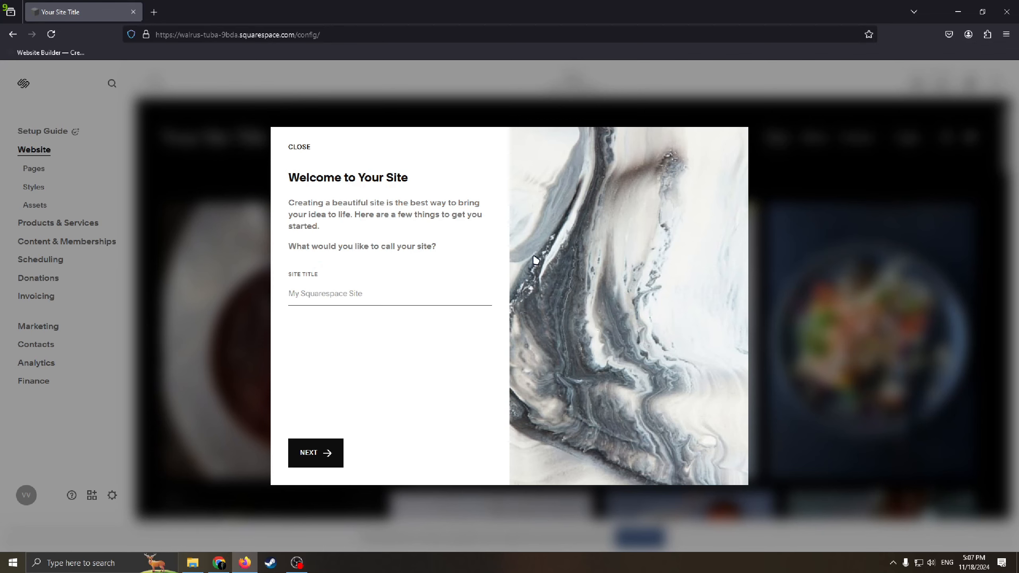
type("The")
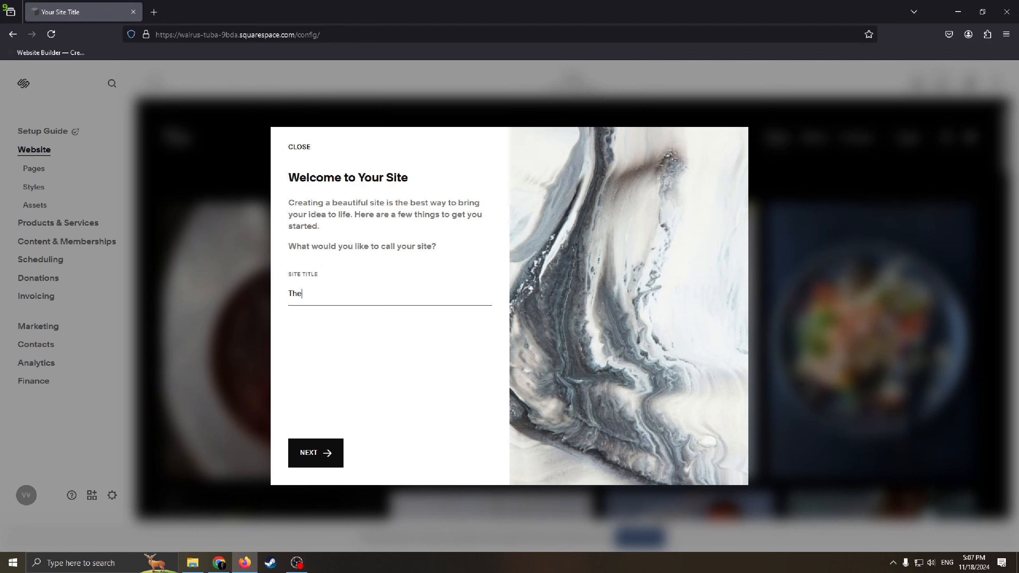
type("BestPho")
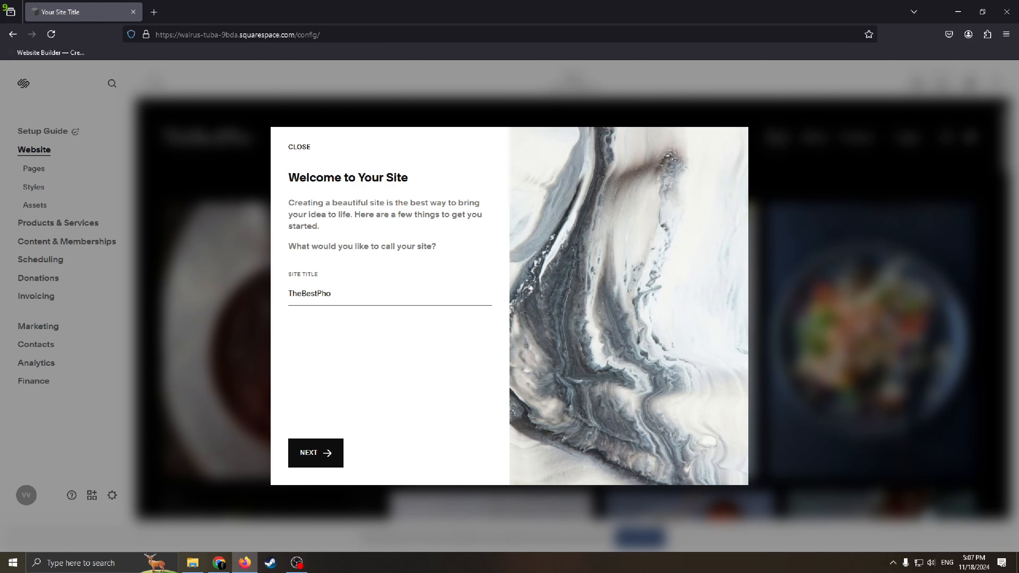
type("tos")
left_click(330, 452)
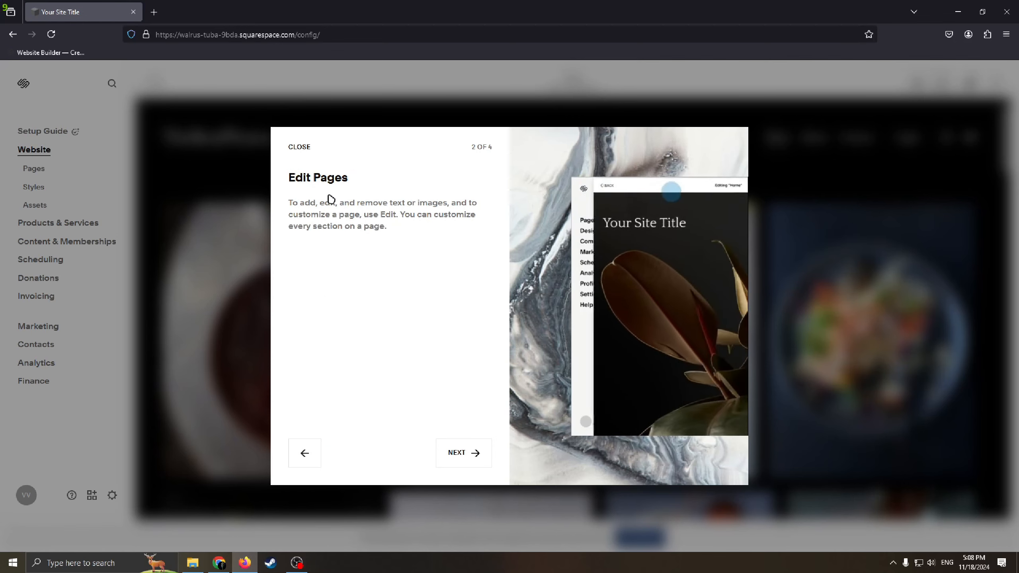
Finish the remaining pages of the welcome guide and look over the new site's Work page.
left_click(461, 457)
mouse_move(330, 188)
left_mouse_down()
mouse_move(392, 204)
mouse_move(317, 178)
left_mouse_up()
left_click(468, 460)
left_click(457, 453)
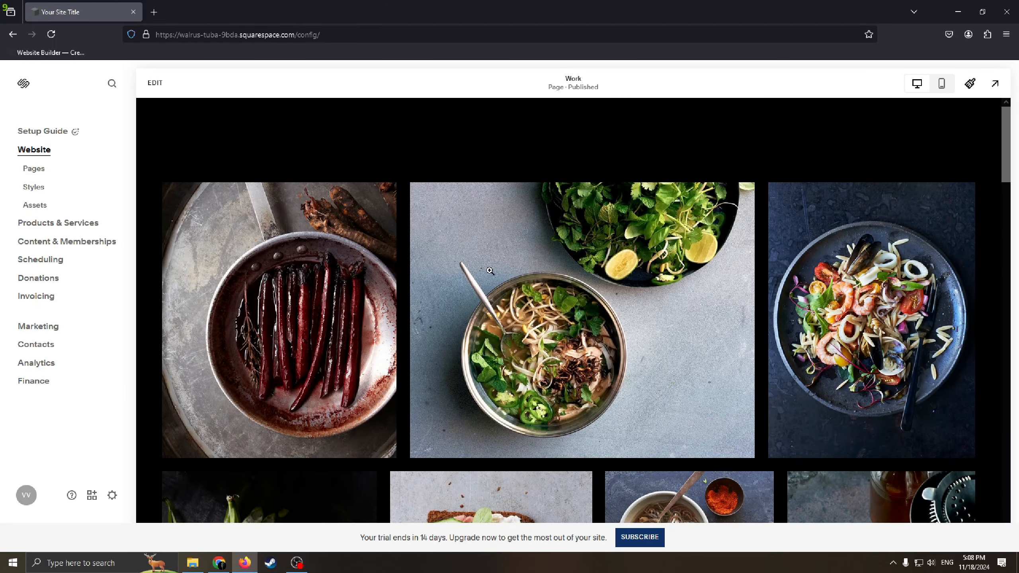
scroll(354, 338, "down", 5)
scroll(358, 232, "up", 5)
scroll(264, 207, "down", 3)
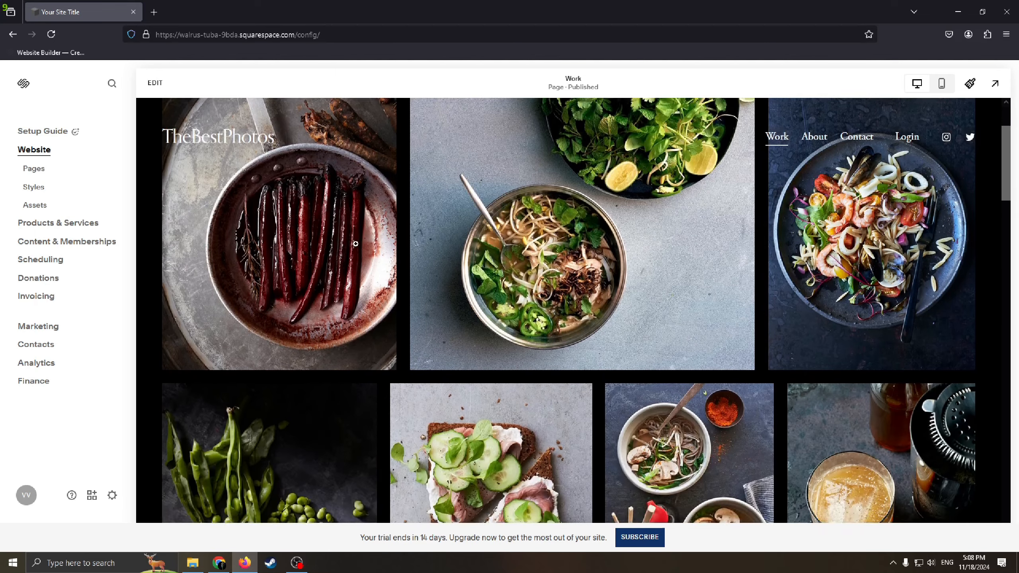
Look over the Work page and the list of pages in the site's main navigation.
scroll(257, 160, "up", 3)
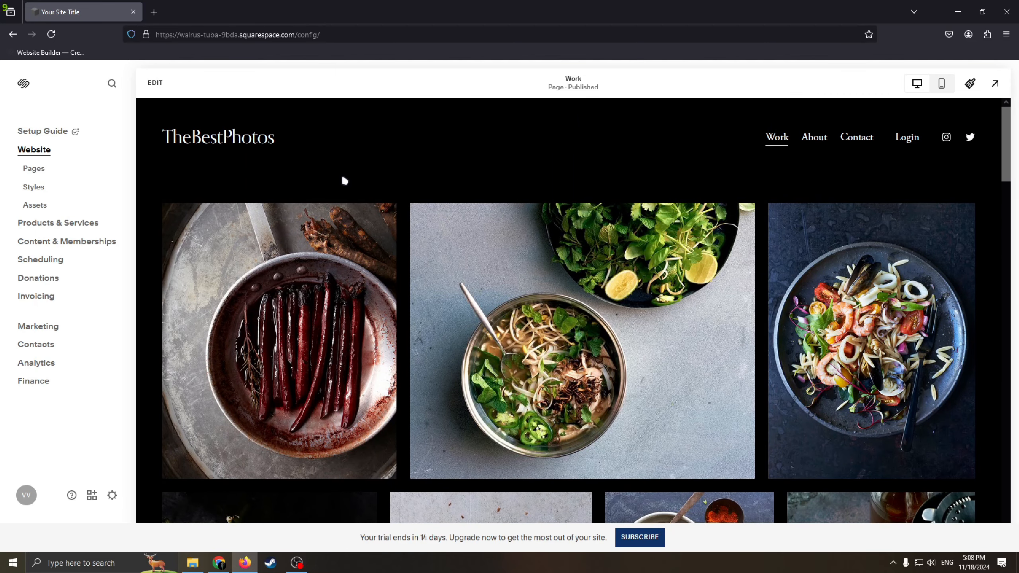
scroll(384, 188, "down", 3)
scroll(538, 281, "up", 3)
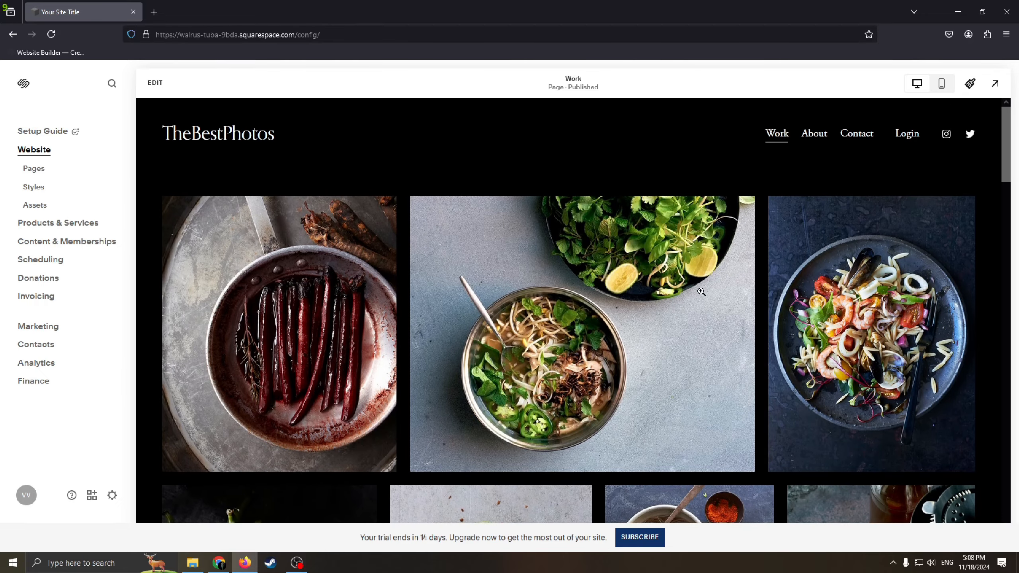
scroll(690, 199, "down", 2)
scroll(565, 245, "up", 2)
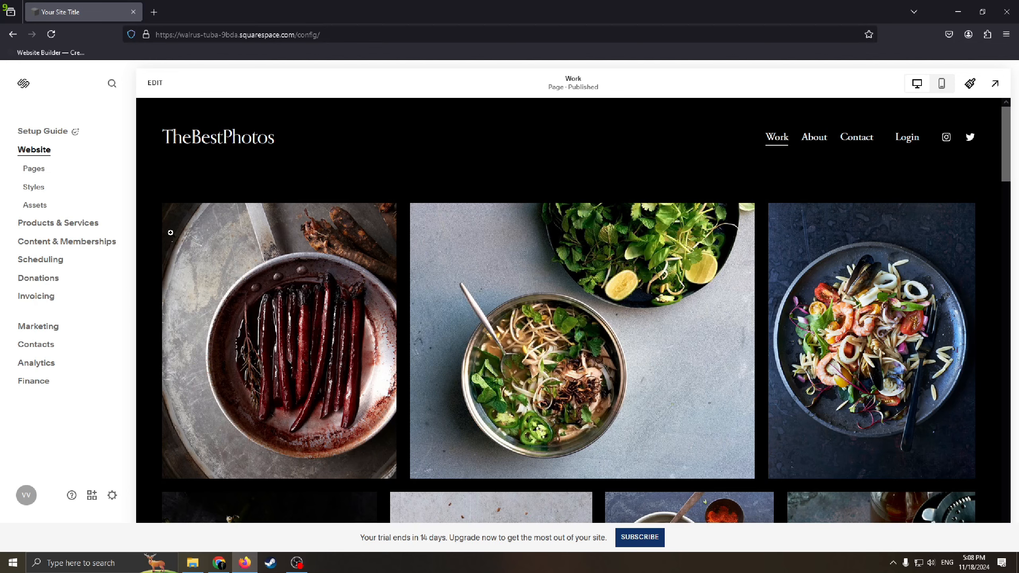
left_click(20, 172)
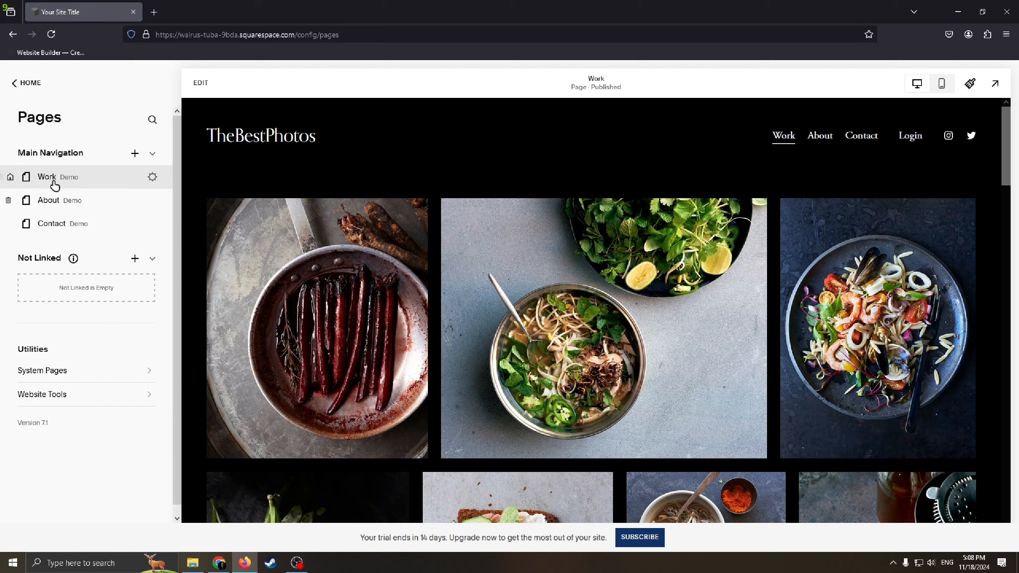
left_click_drag(54, 179, 97, 179)
scroll(170, 185, "down", 1)
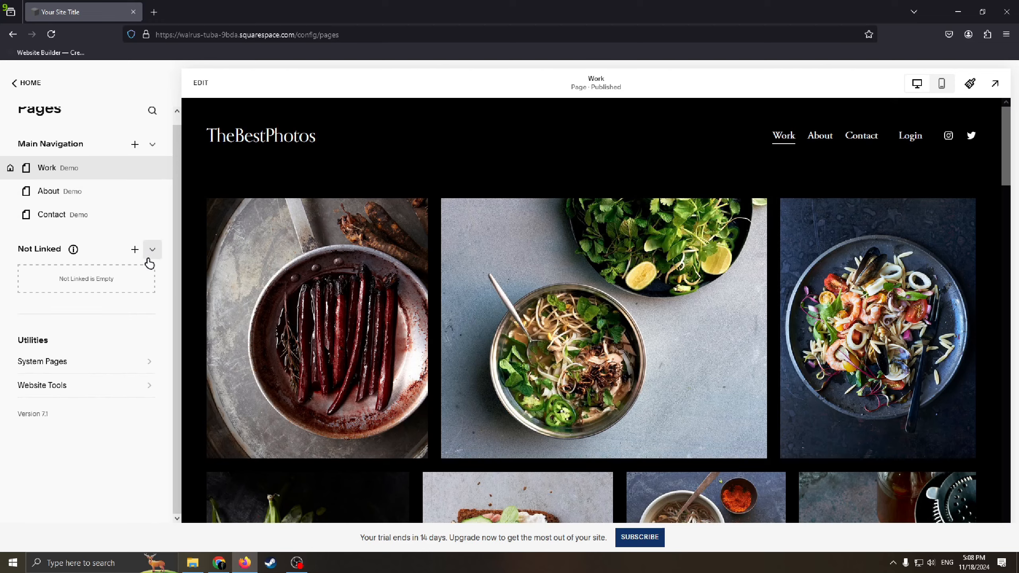
Open the site styles, reload the page to load them, and look over the available style categories.
left_click(27, 84)
left_click(34, 195)
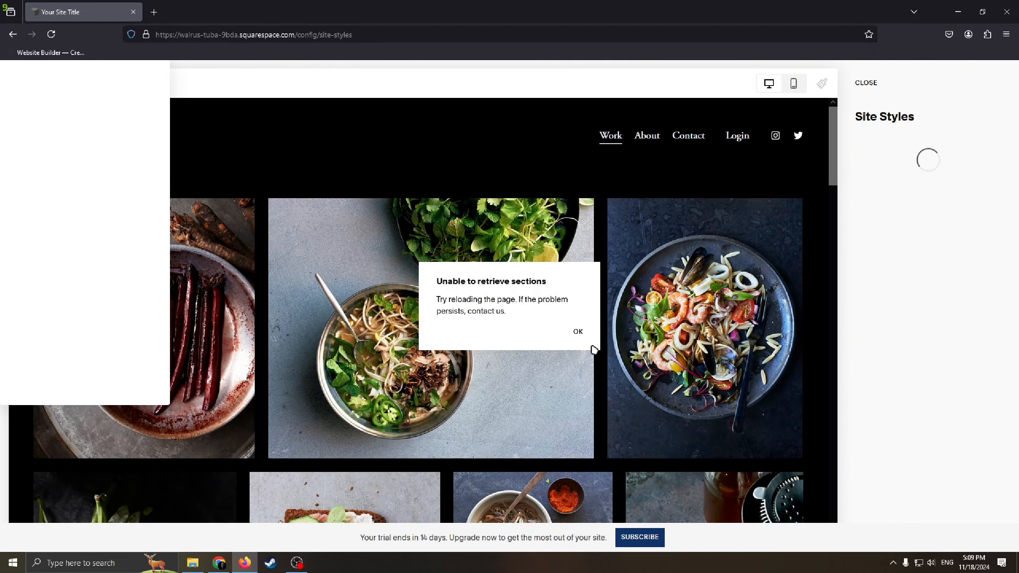
left_click(52, 35)
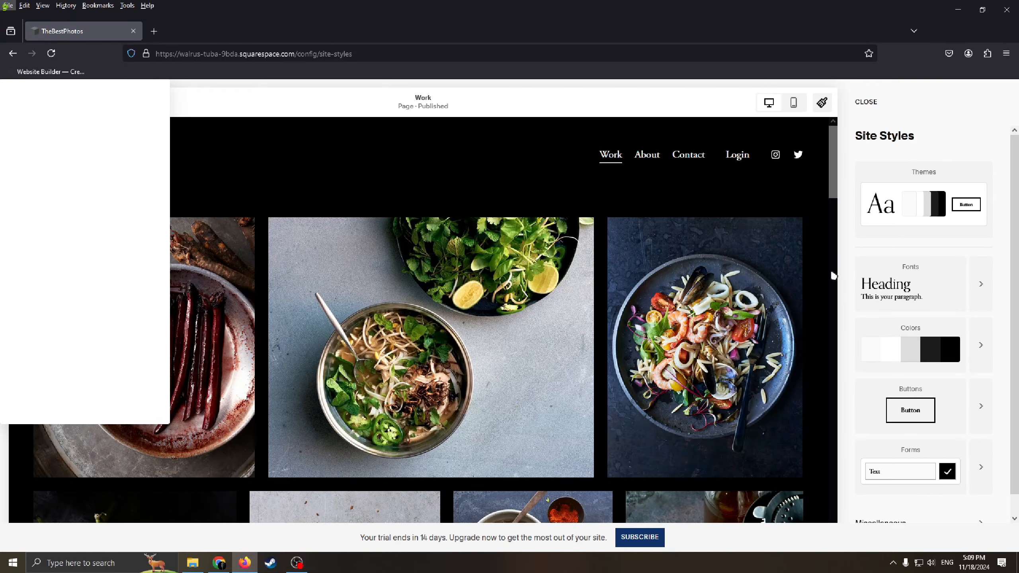
scroll(683, 265, "down", 7)
scroll(683, 265, "up", 7)
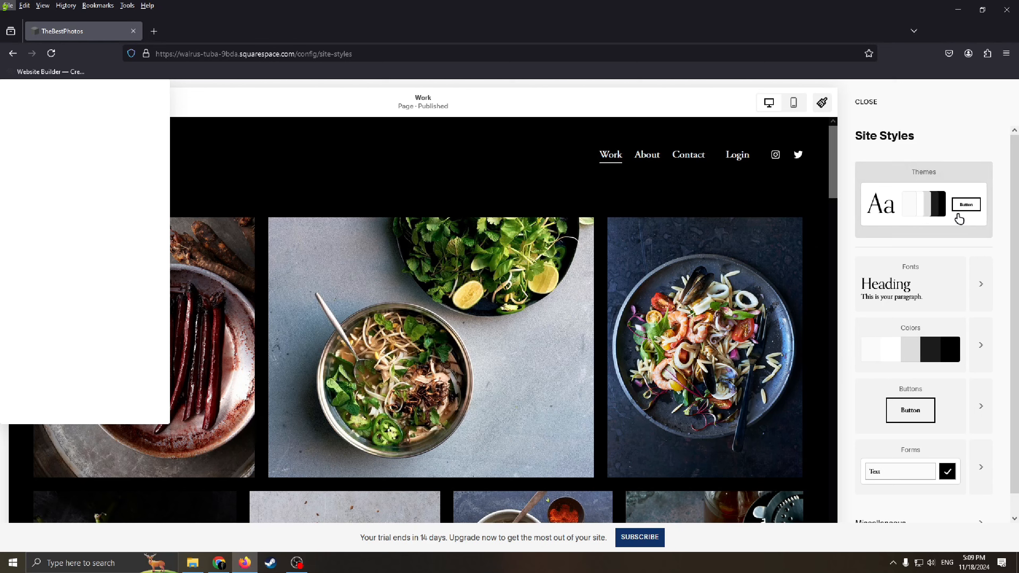
scroll(932, 297, "down", 1)
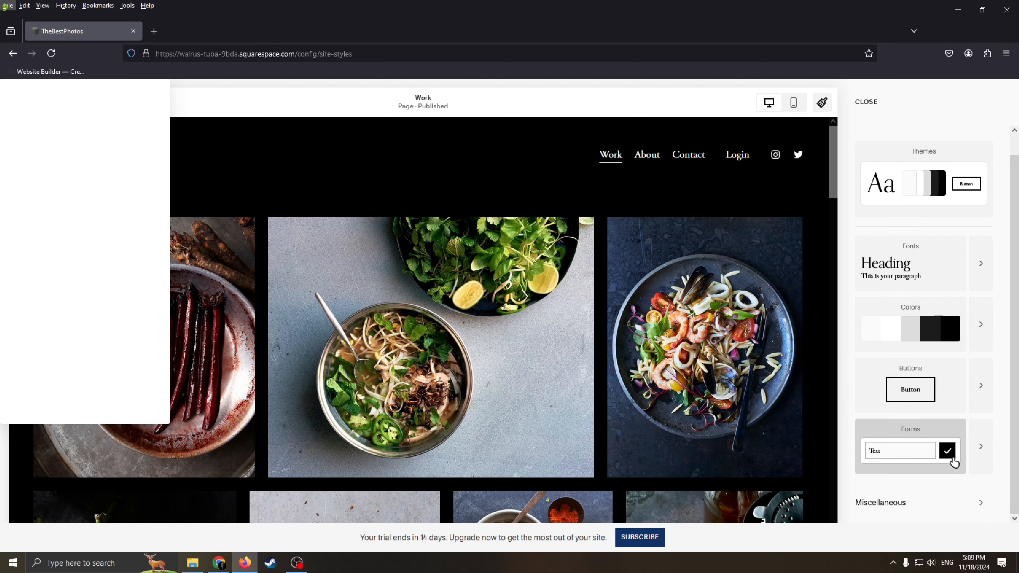
scroll(979, 322, "up", 1)
Browse the serif font packs in the font settings without applying one.
left_click(950, 310)
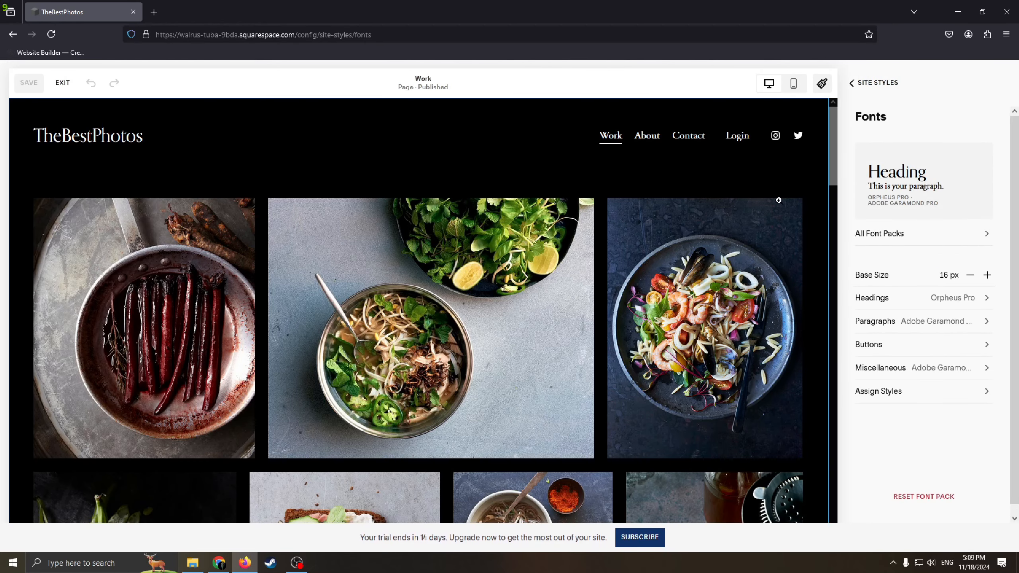
left_click(947, 236)
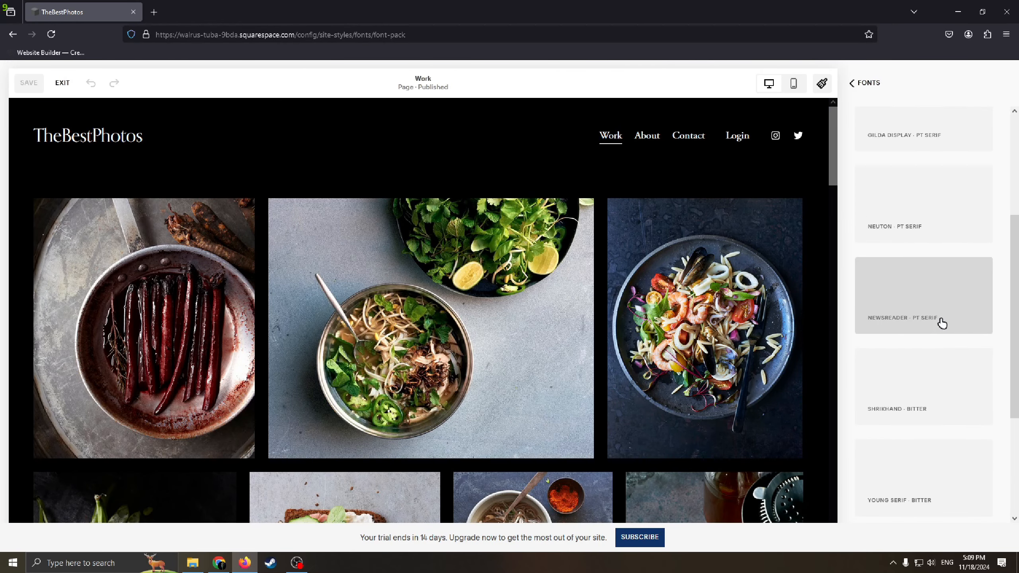
scroll(956, 285, "down", 8)
scroll(903, 209, "up", 8)
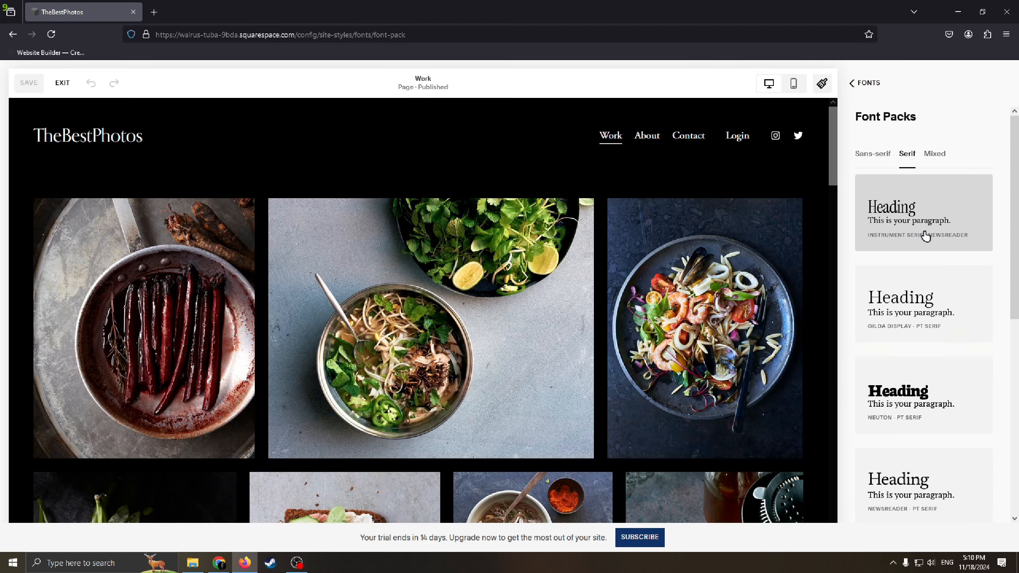
scroll(911, 277, "down", 6)
scroll(906, 317, "up", 6)
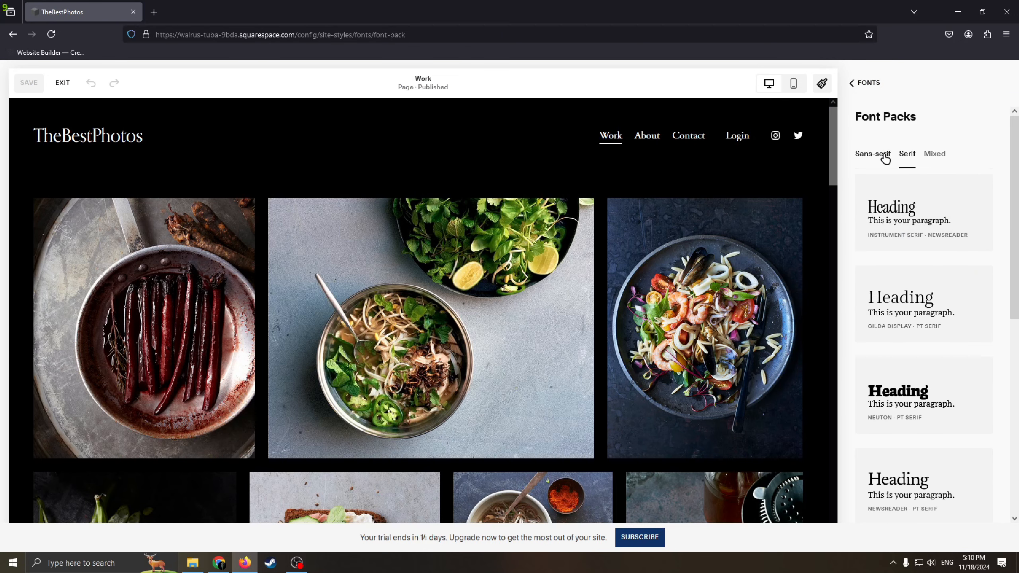
left_click(868, 84)
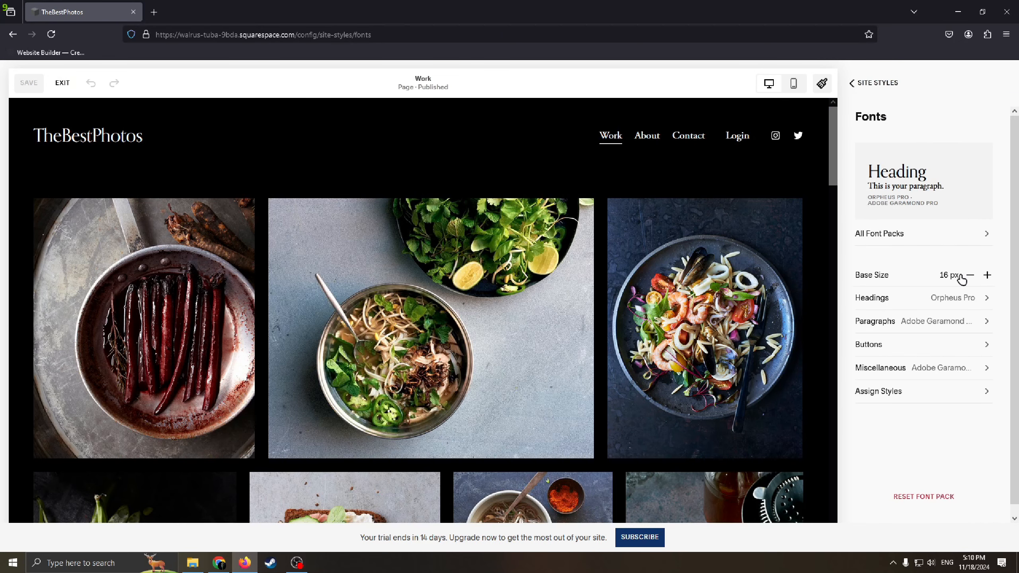
Try different base font sizes for the site, including 19 px, and return to the site styles overview.
left_click(988, 276)
left_click(988, 276)
left_click(988, 275)
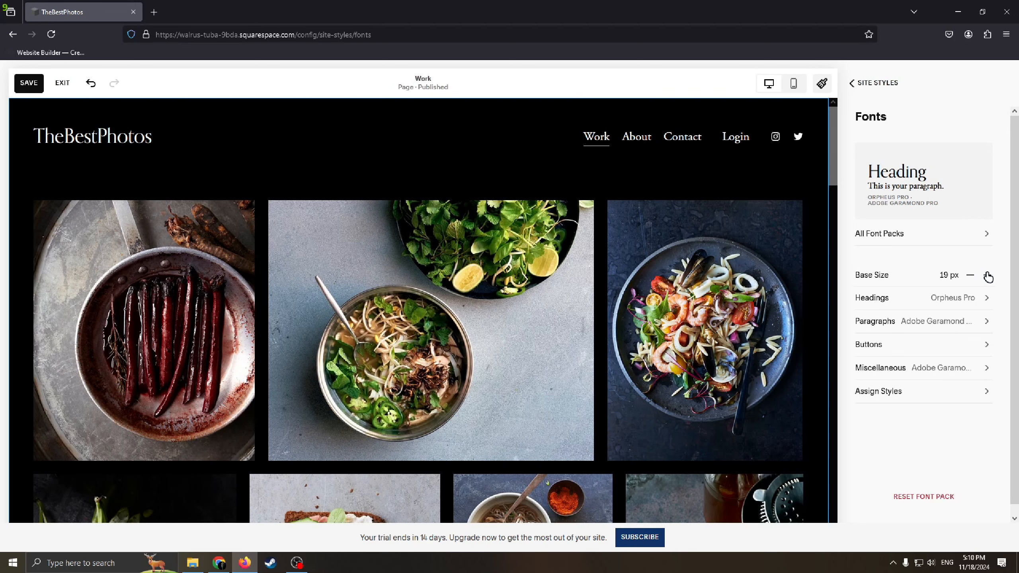
left_click(988, 276)
left_click(987, 276)
left_click(988, 275)
left_click(987, 276)
left_click(987, 275)
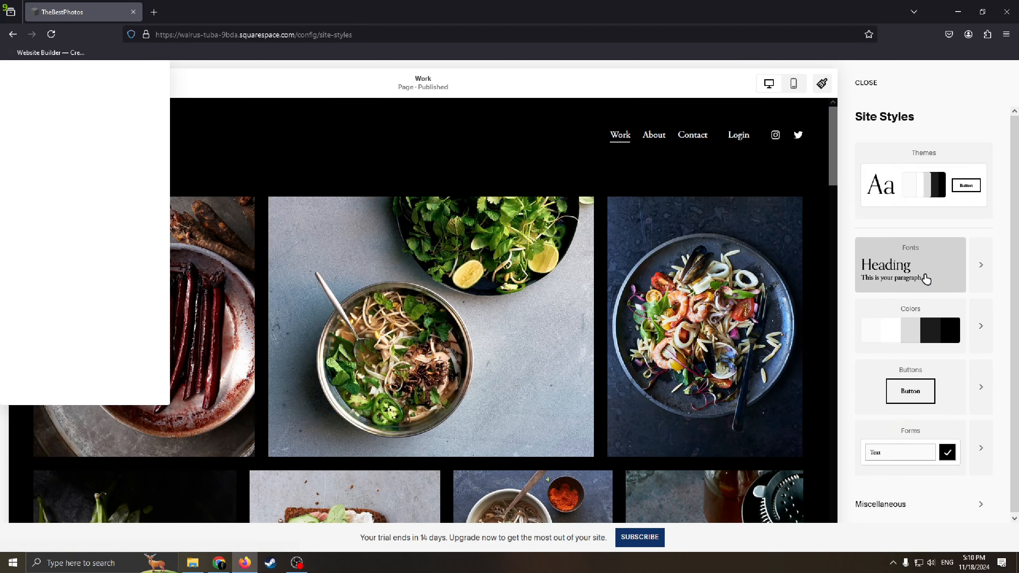
Apply the first Playful theme, with lilac, red and purple colors, to the site and save the change.
left_click(913, 193)
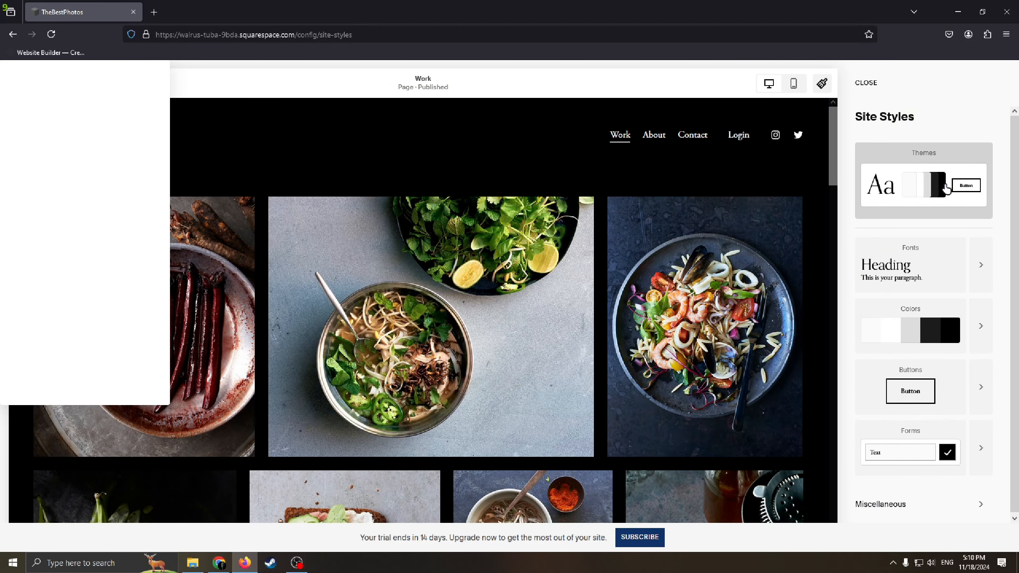
left_click(739, 335)
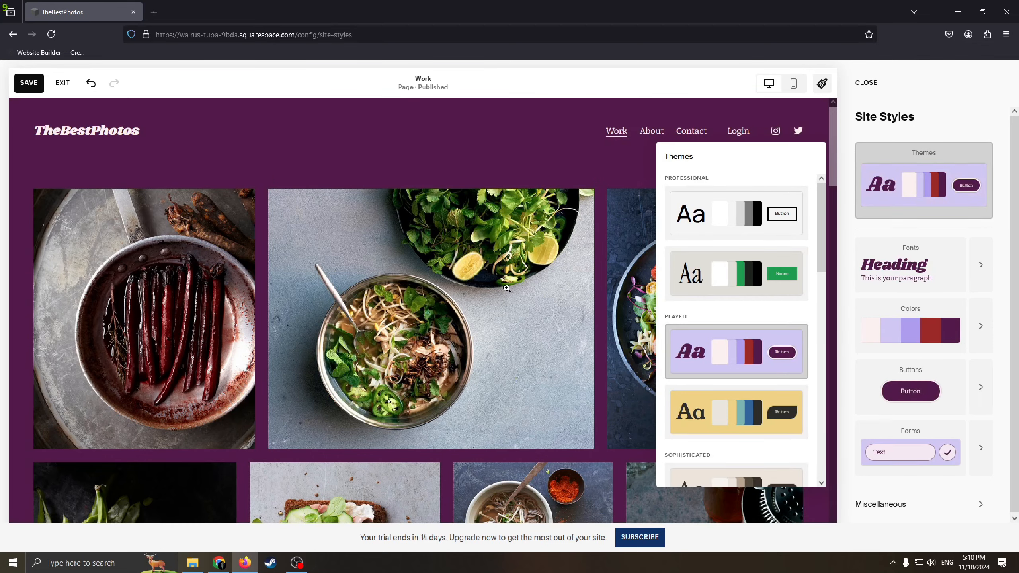
scroll(517, 329, "down", 5)
scroll(469, 229, "up", 5)
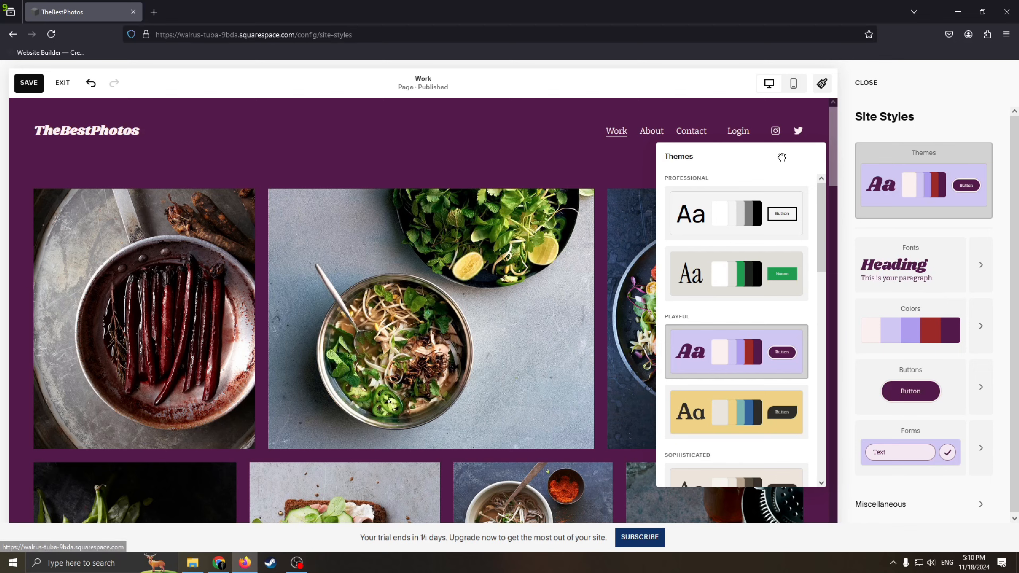
left_click(856, 94)
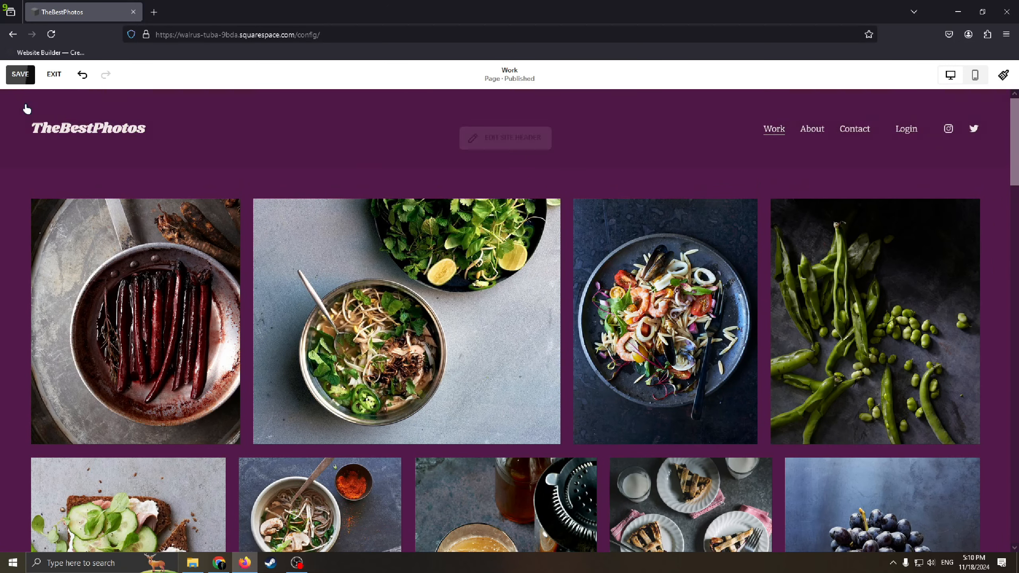
left_click(20, 76)
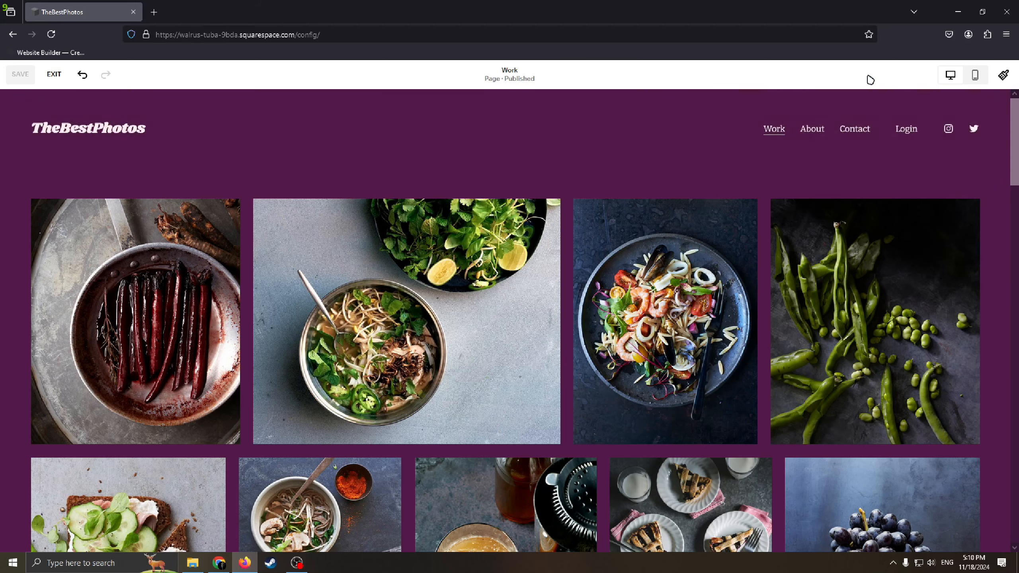
left_click(54, 74)
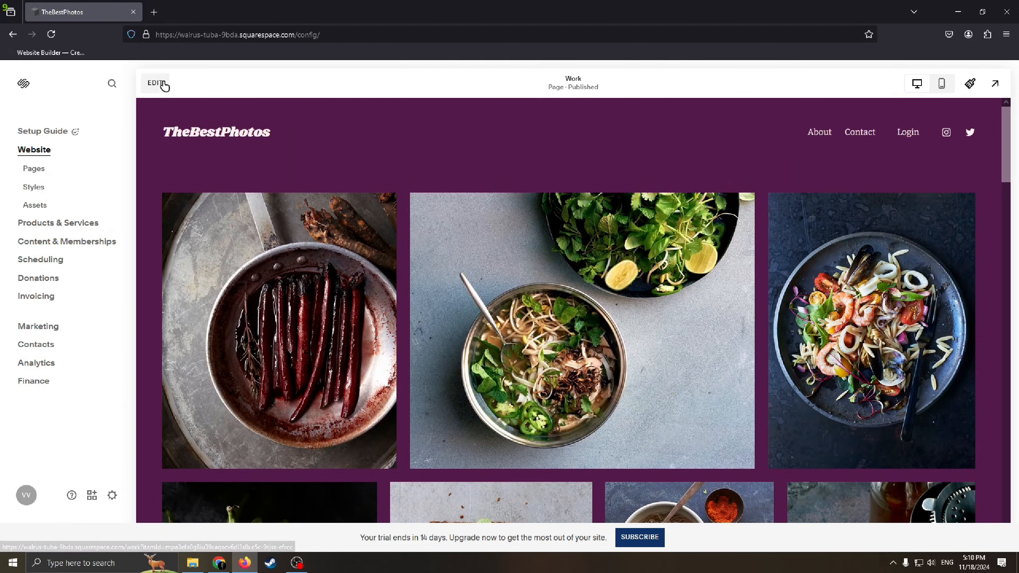
Open the Work page for editing and examine its photo gallery, text section and footer.
left_click(155, 82)
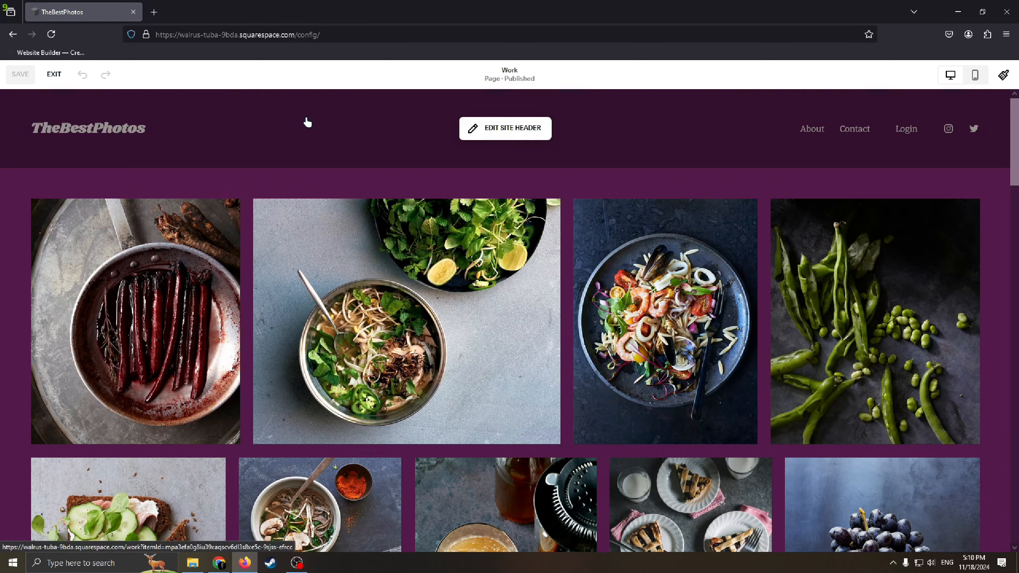
scroll(496, 164, "down", 5)
scroll(535, 217, "up", 4)
scroll(535, 216, "up", 1)
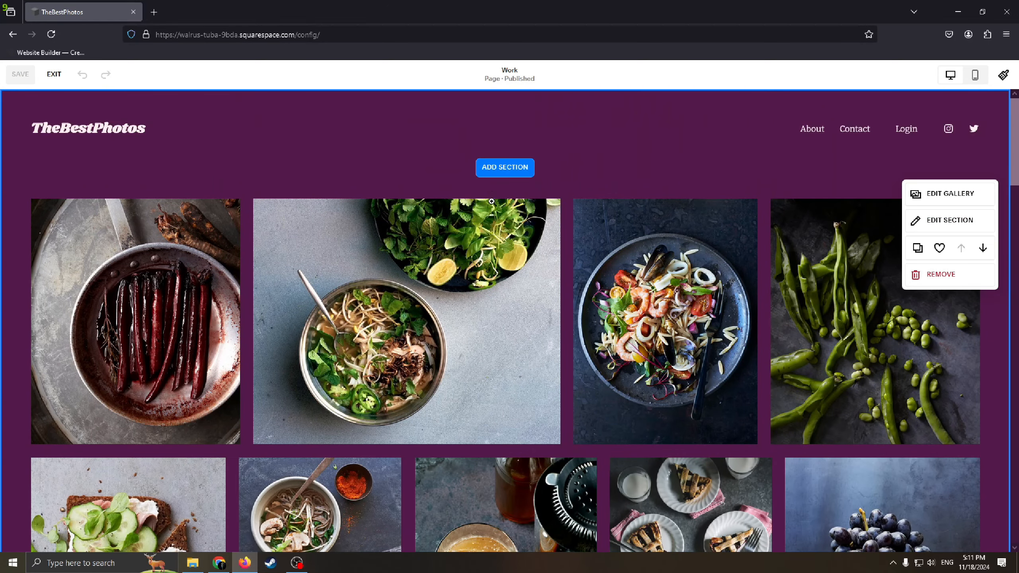
scroll(842, 265, "down", 12)
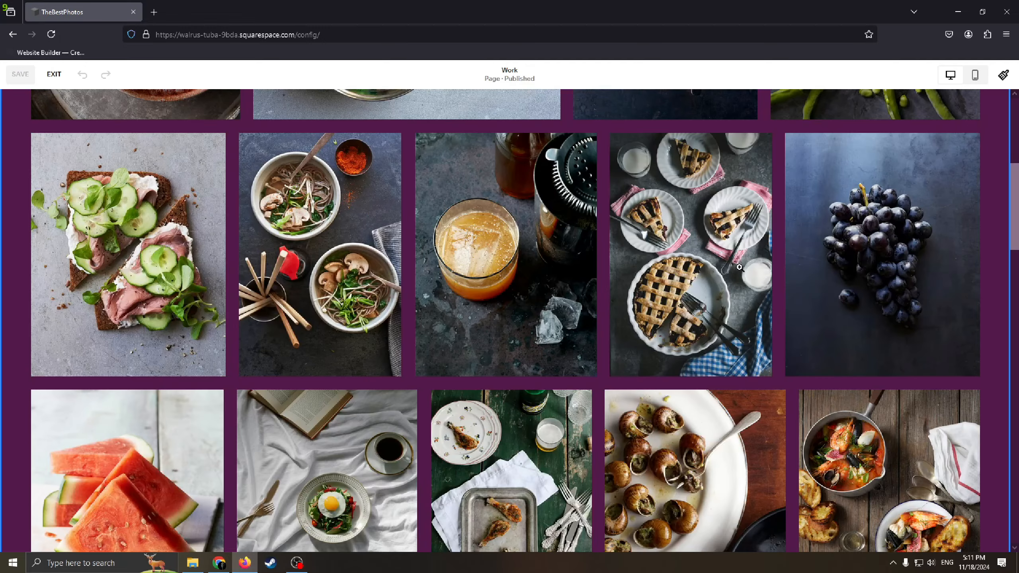
scroll(725, 302, "up", 11)
scroll(686, 308, "up", 1)
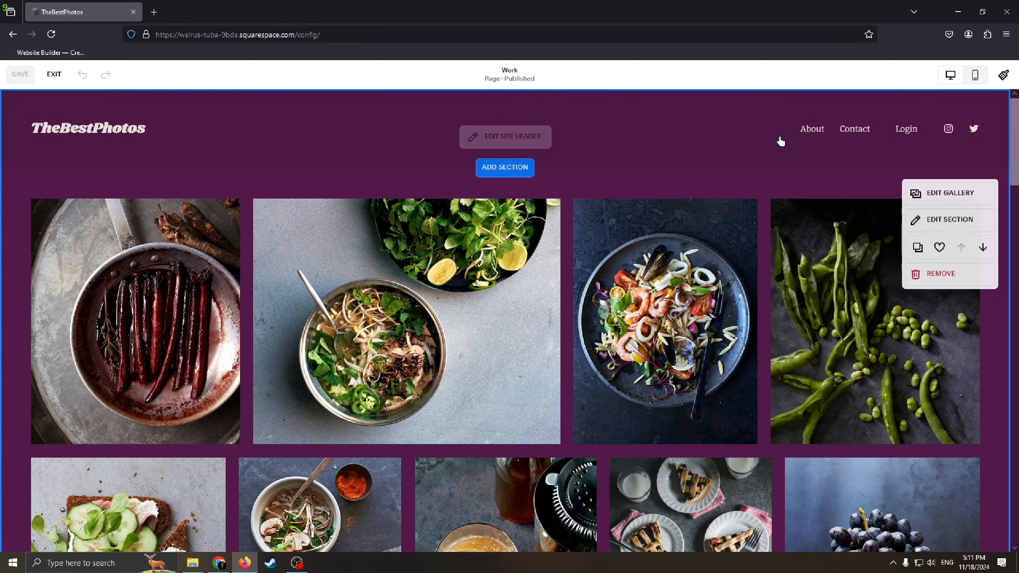
scroll(735, 132, "down", 15)
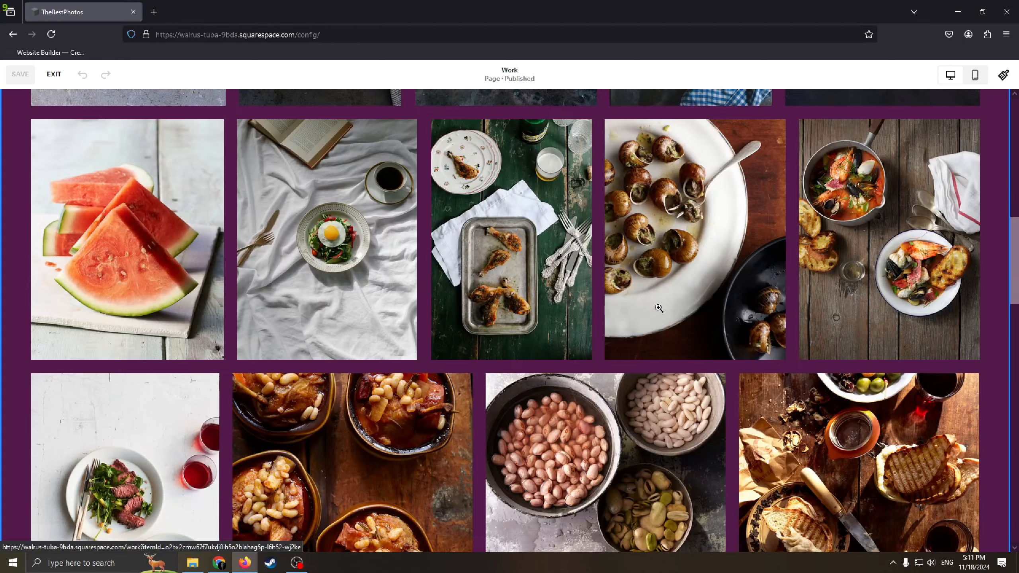
scroll(699, 369, "up", 6)
scroll(587, 372, "down", 5)
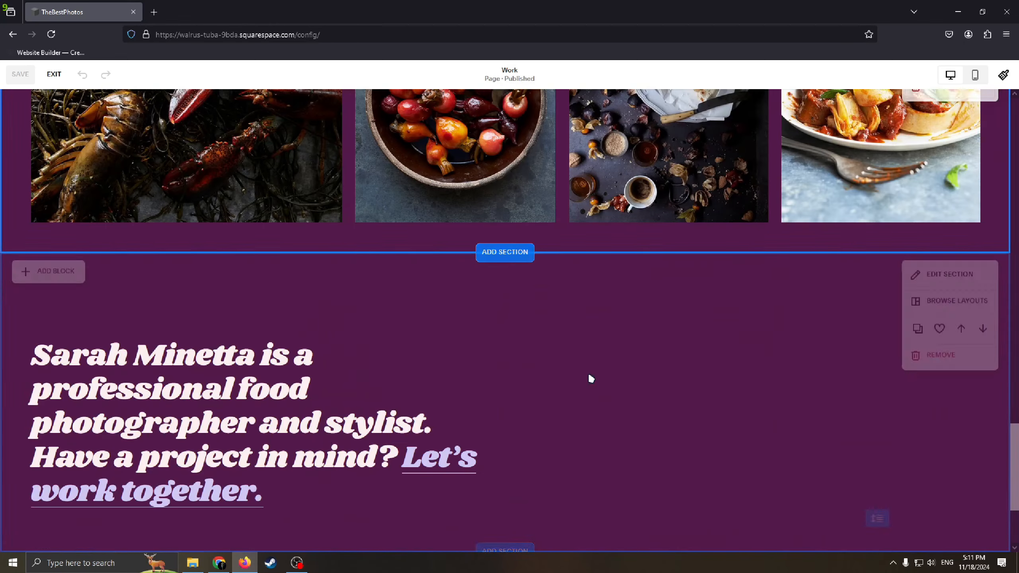
scroll(588, 361, "up", 8)
scroll(587, 290, "down", 1)
scroll(587, 290, "down", 5)
scroll(588, 290, "up", 1)
scroll(616, 333, "down", 4)
scroll(740, 318, "up", 2)
scroll(526, 280, "down", 4)
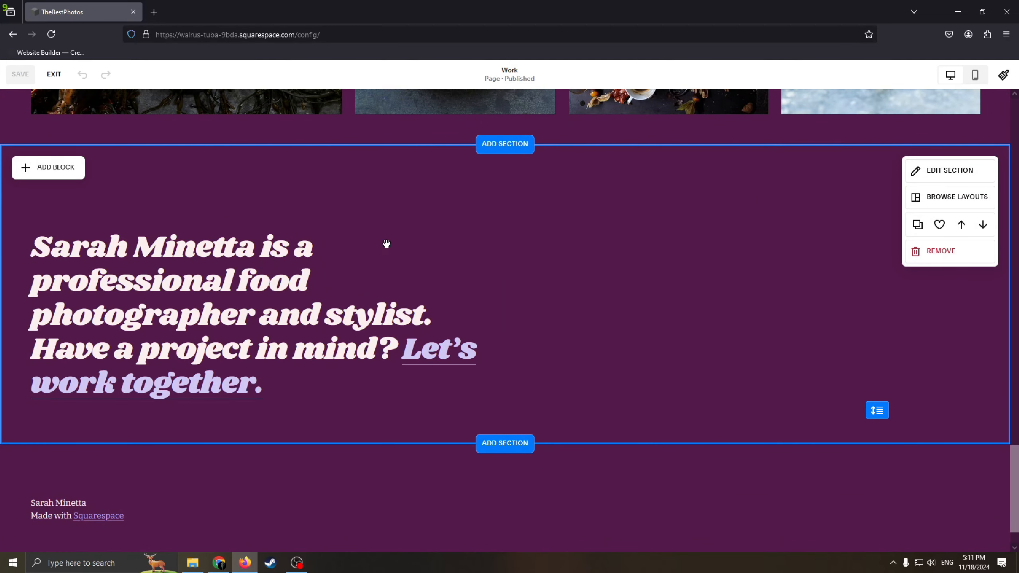
scroll(462, 249, "down", 1)
scroll(501, 382, "up", 20)
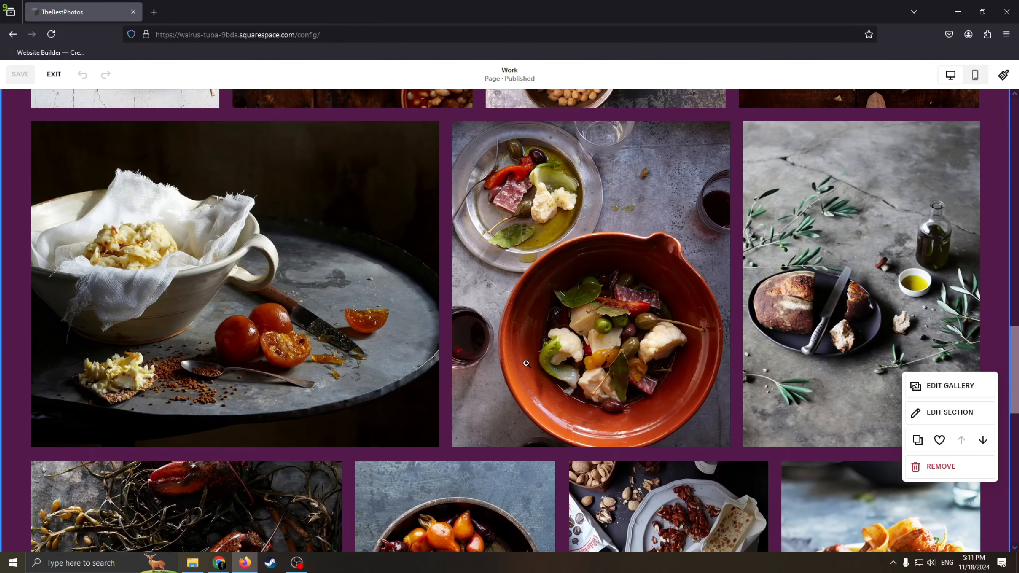
Remove the photographer introduction section below the gallery and undo the removal.
scroll(430, 277, "down", 20)
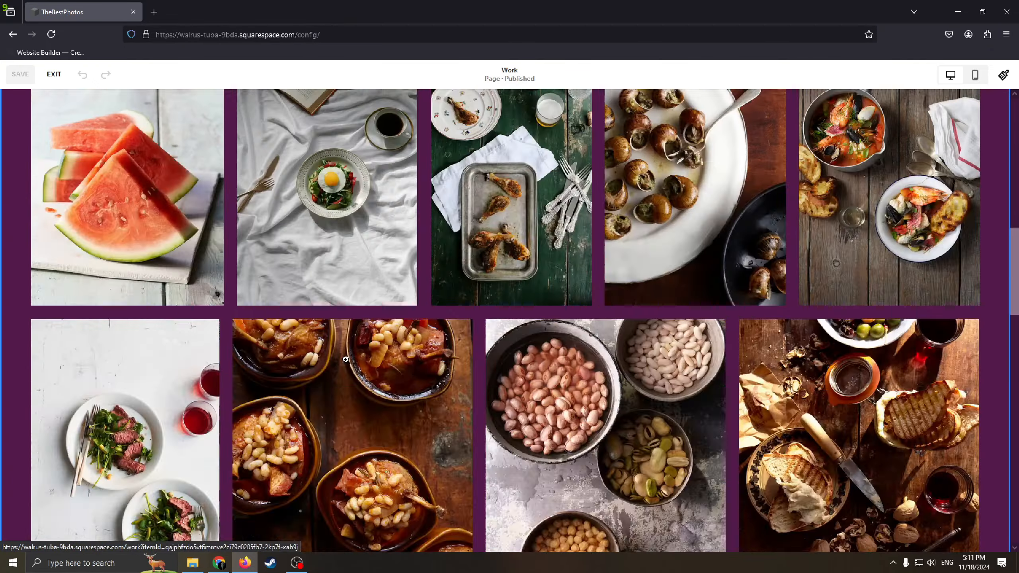
scroll(695, 239, "up", 1)
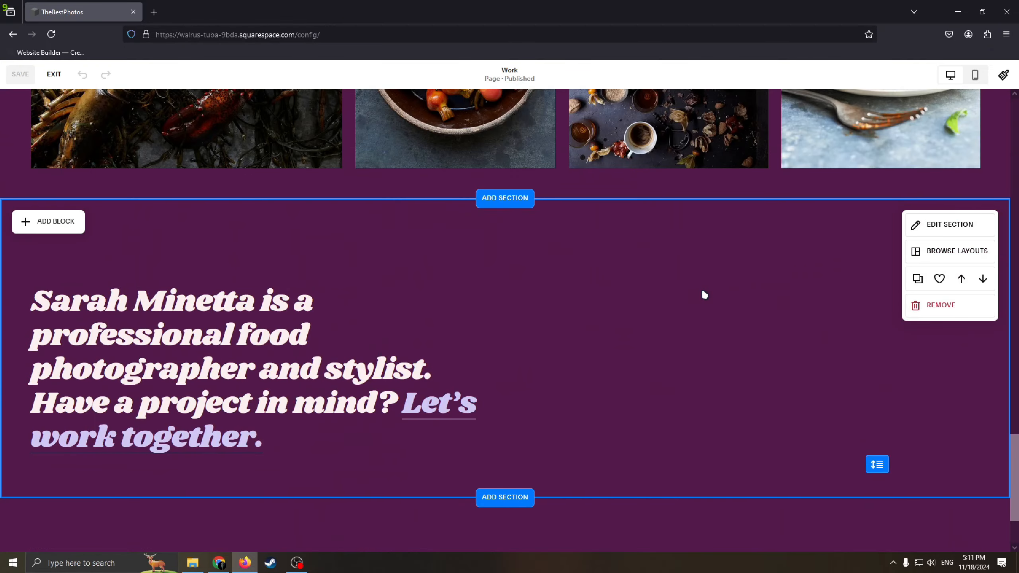
left_click(937, 307)
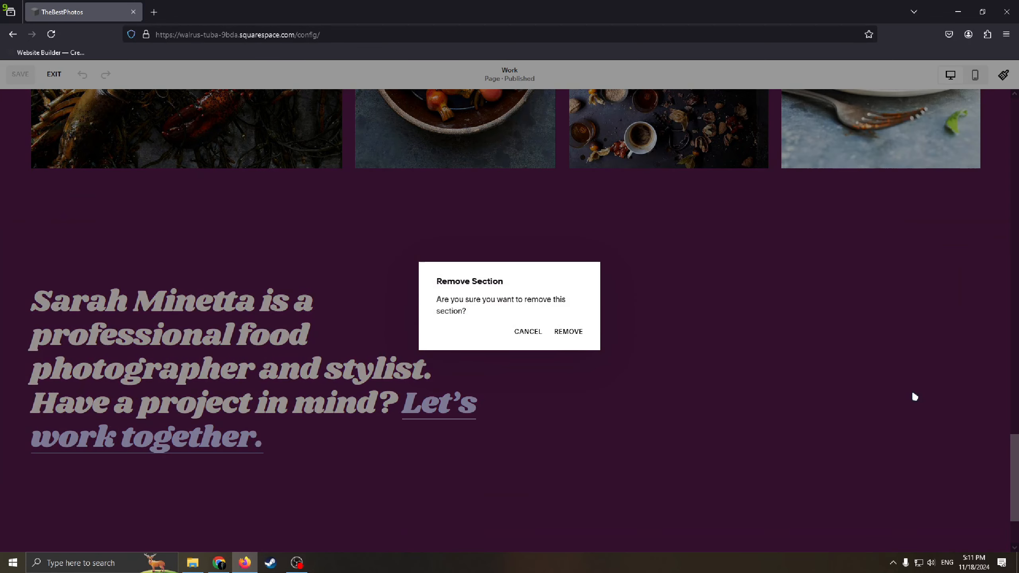
left_click(574, 332)
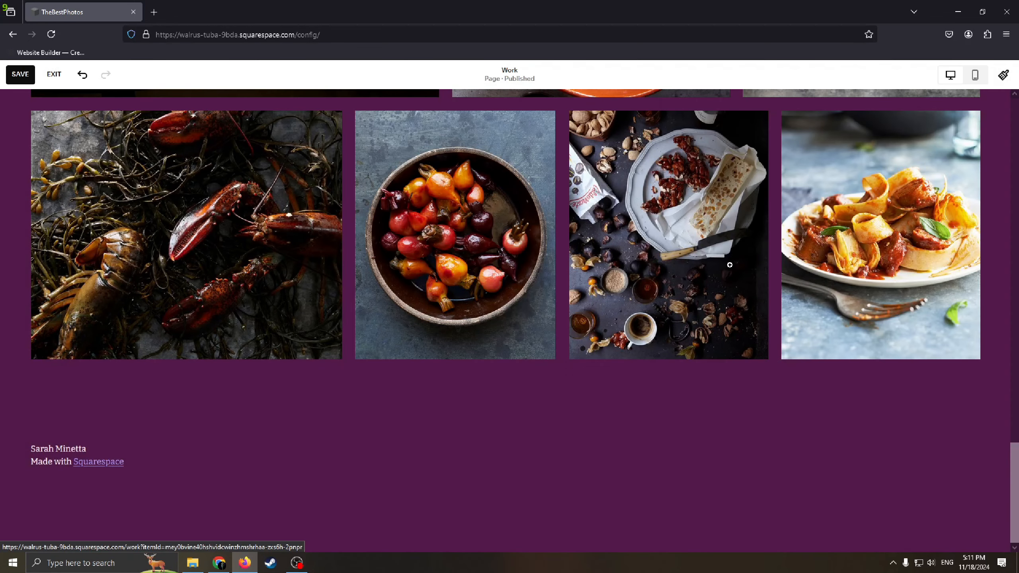
left_click(82, 74)
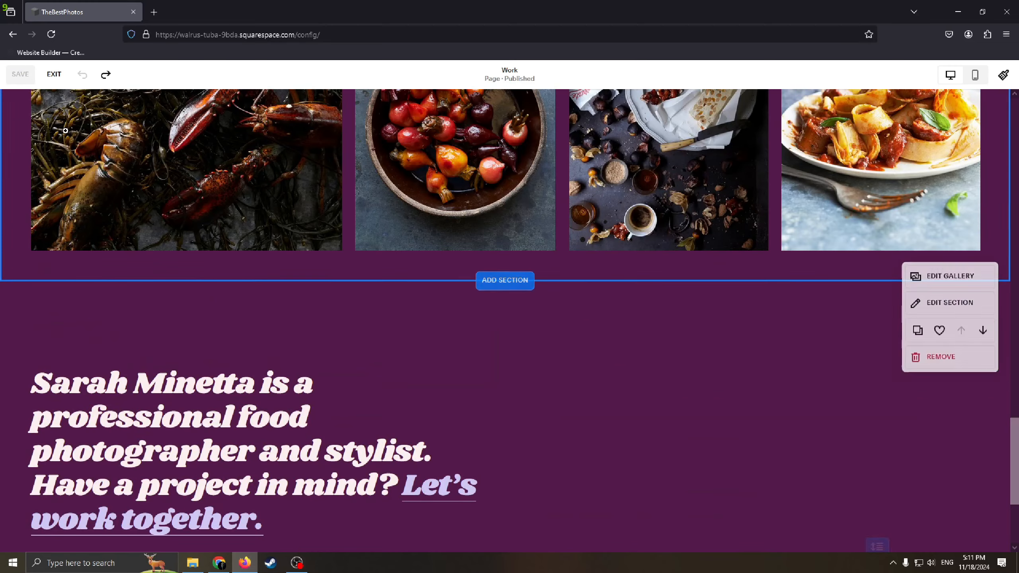
Add the Intro section with scrolling brand text, a cabin image and a short introduction directly below the photo gallery.
scroll(459, 226, "up", 3)
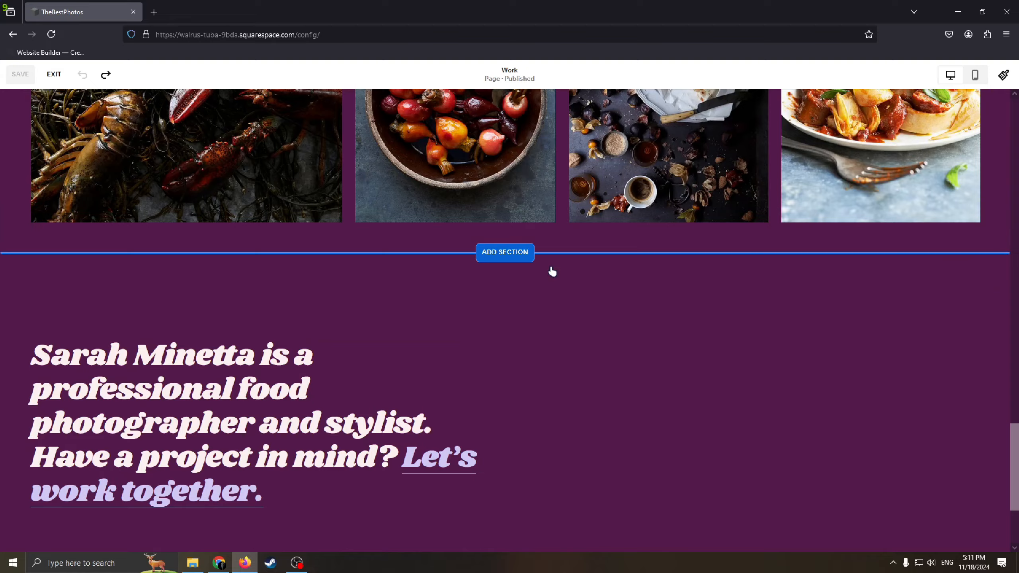
left_click(521, 260)
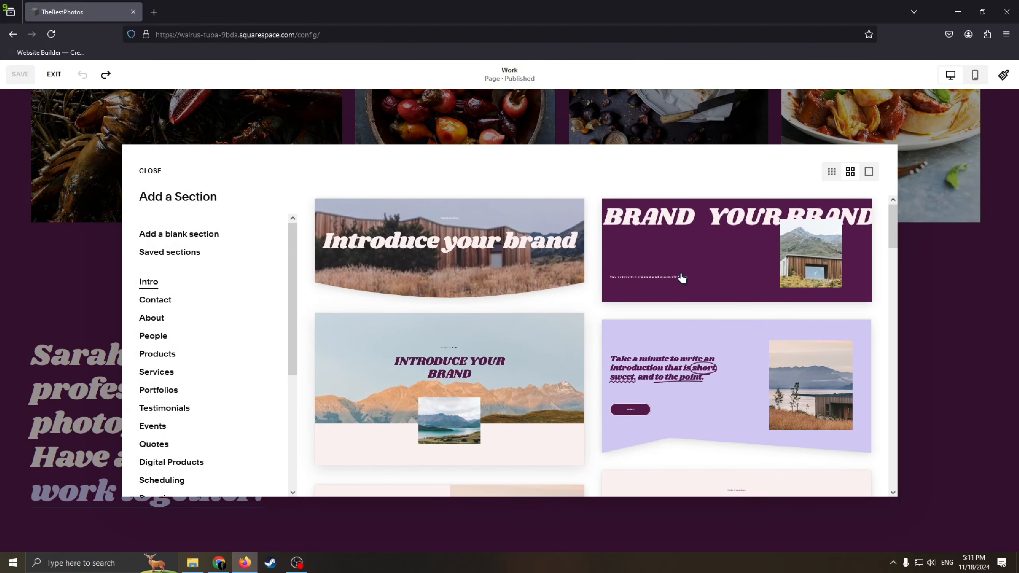
left_click(740, 240)
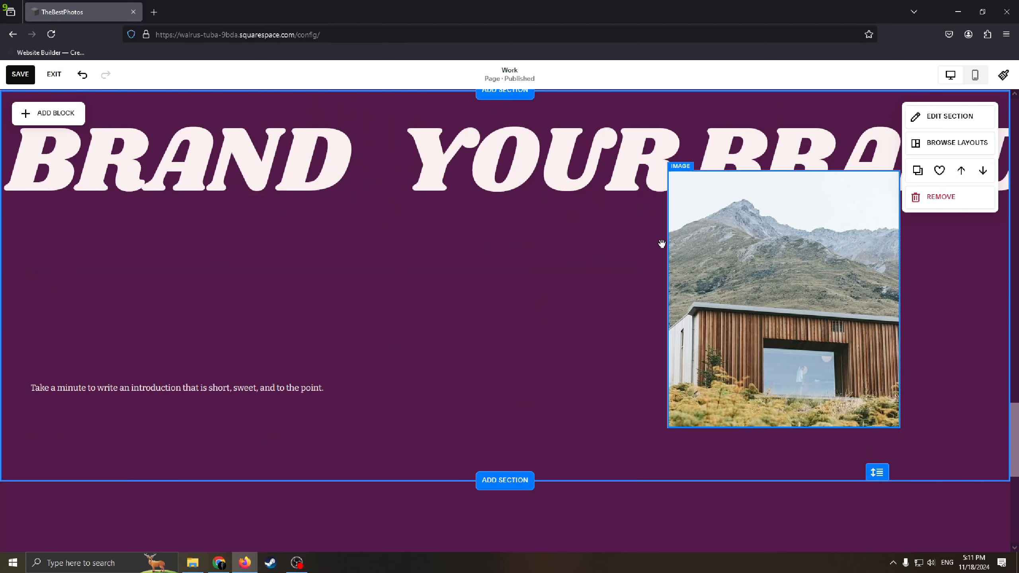
scroll(661, 244, "up", 1)
Move the new section's cabin image down, clear of the scrolling text.
left_click(948, 177)
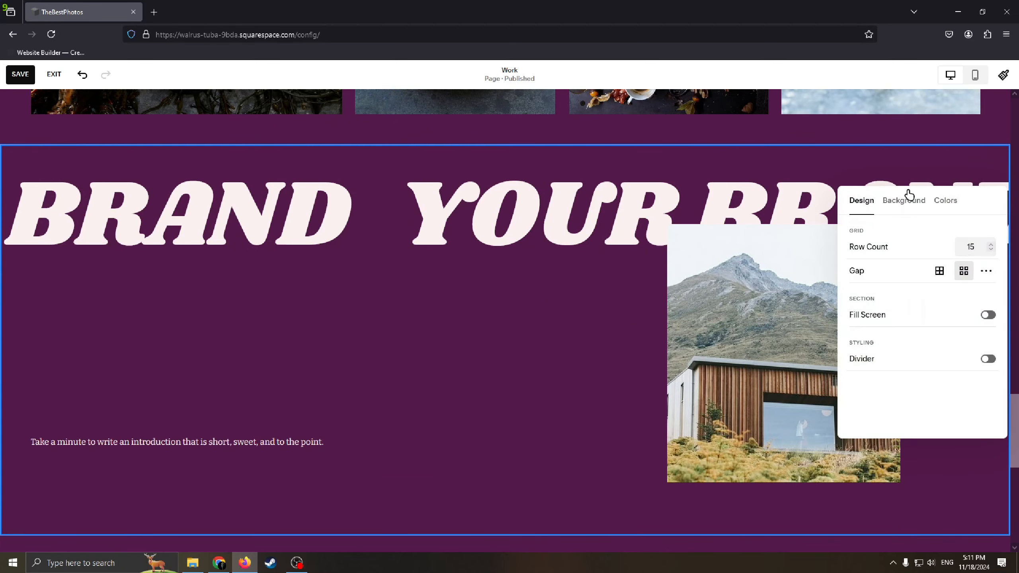
left_click_drag(719, 308, 717, 359)
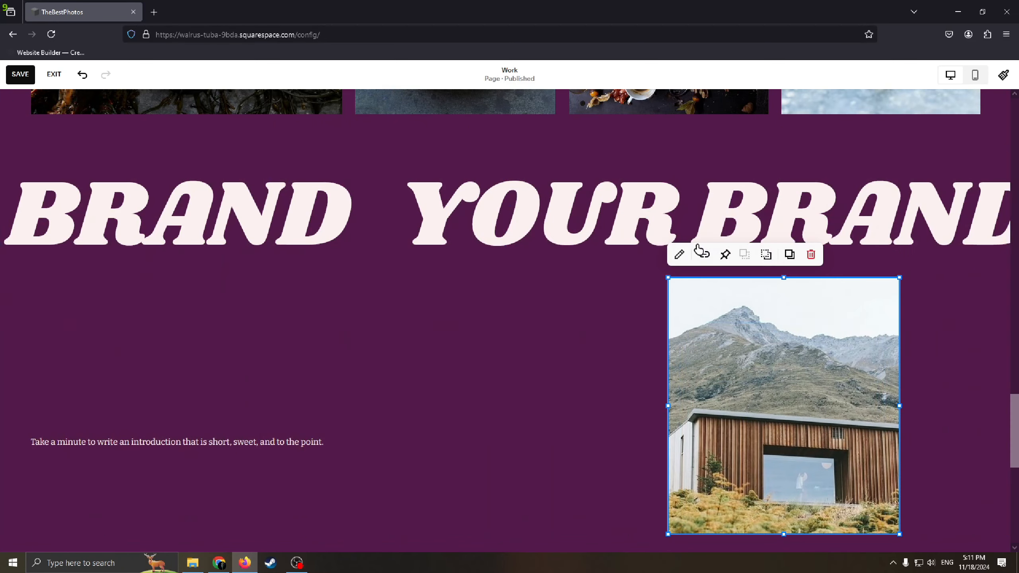
left_click_drag(594, 245, 614, 229)
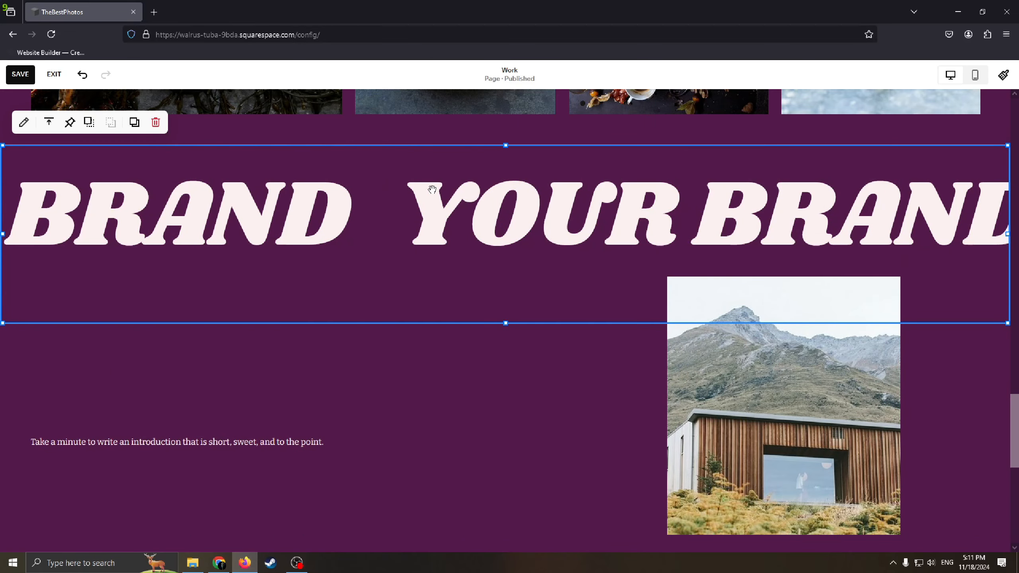
Replace the scrolling text with "The Best Photos Is Here".
double_click(573, 207)
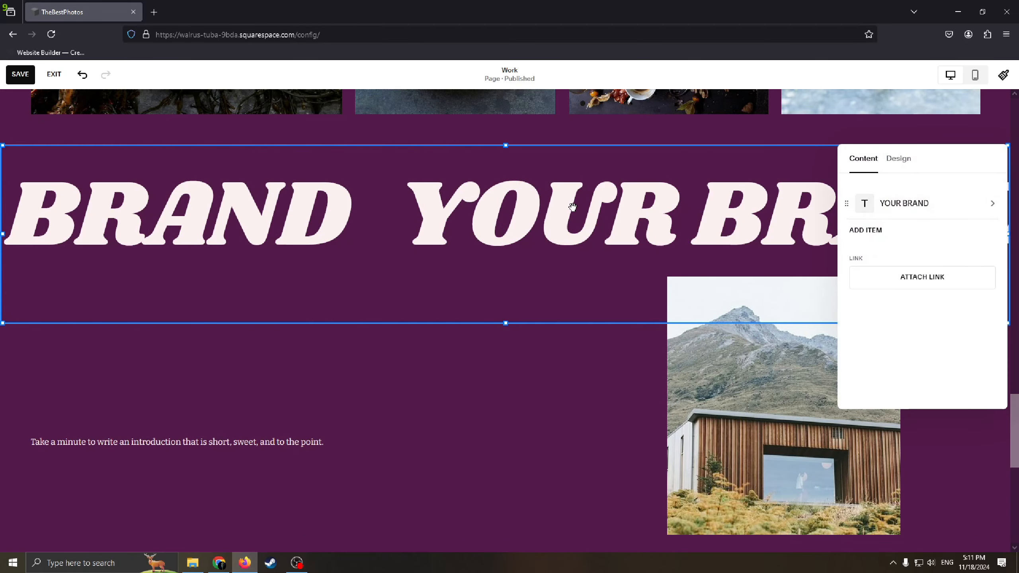
left_click(907, 215)
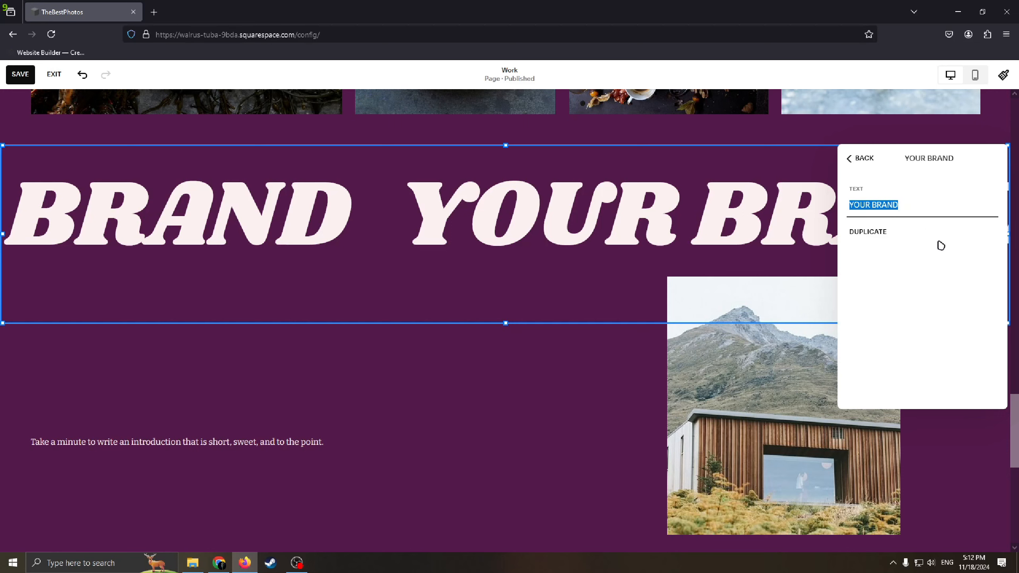
key("BackSpace")
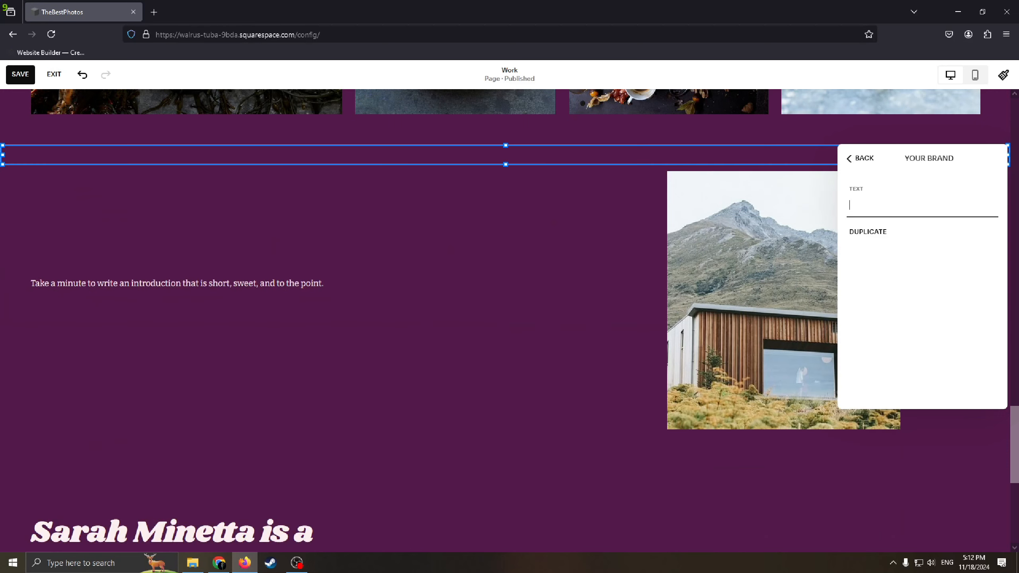
type("The e")
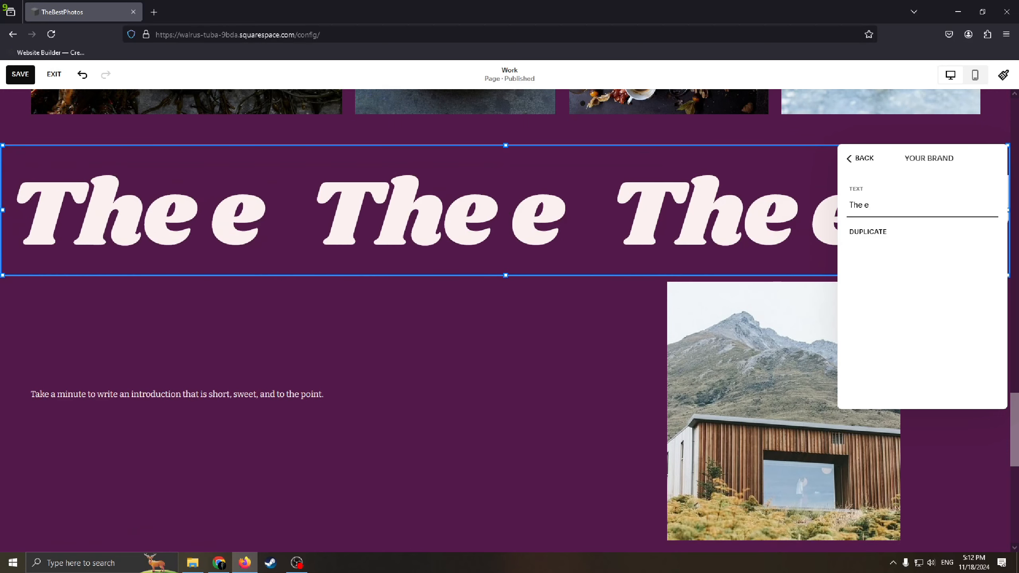
key("BackSpace")
type("Best ")
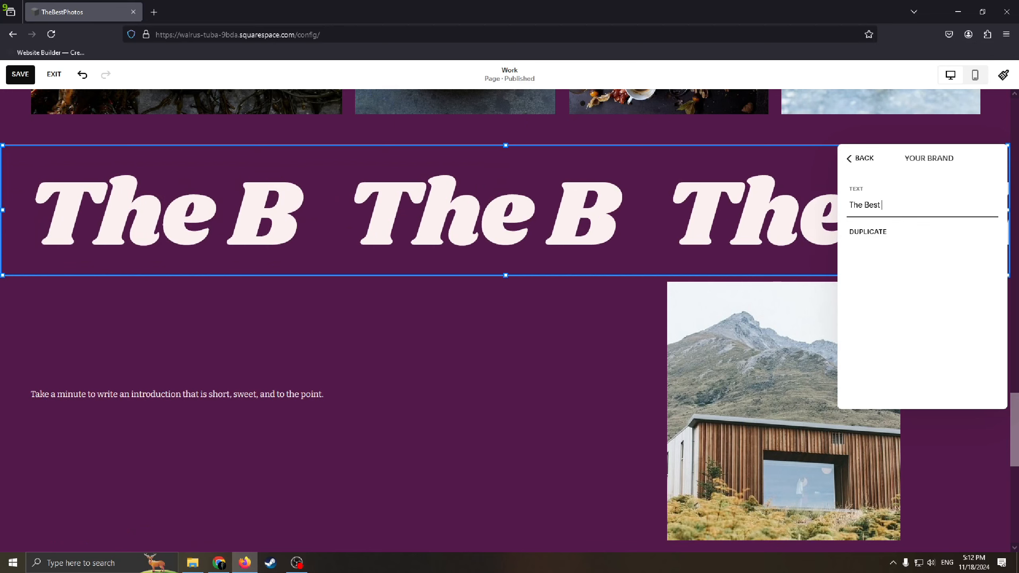
type("Photos")
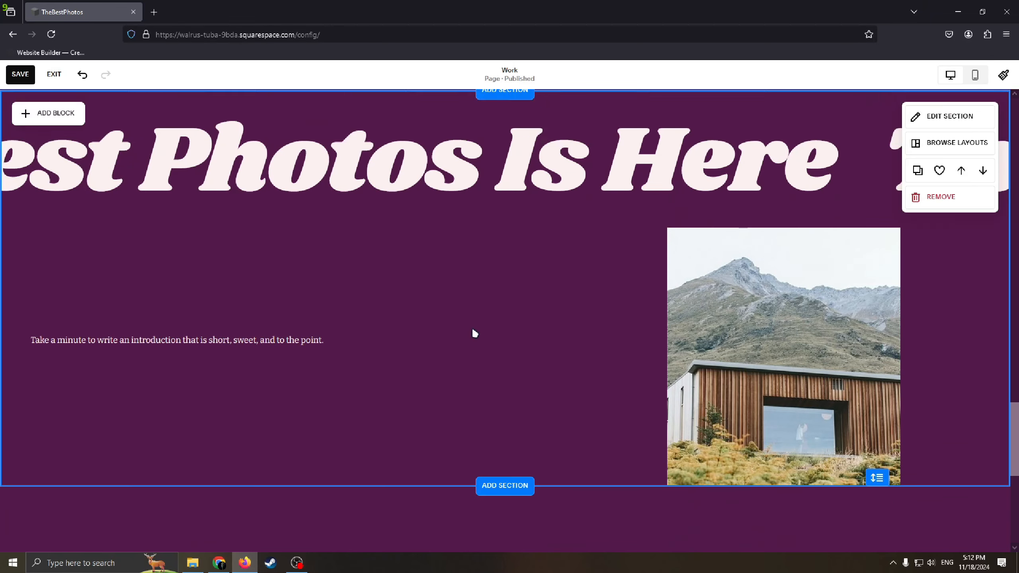
Resize the scrolling text block so that it sits inset from the section's edges.
scroll(414, 297, "up", 2)
scroll(414, 297, "down", 2)
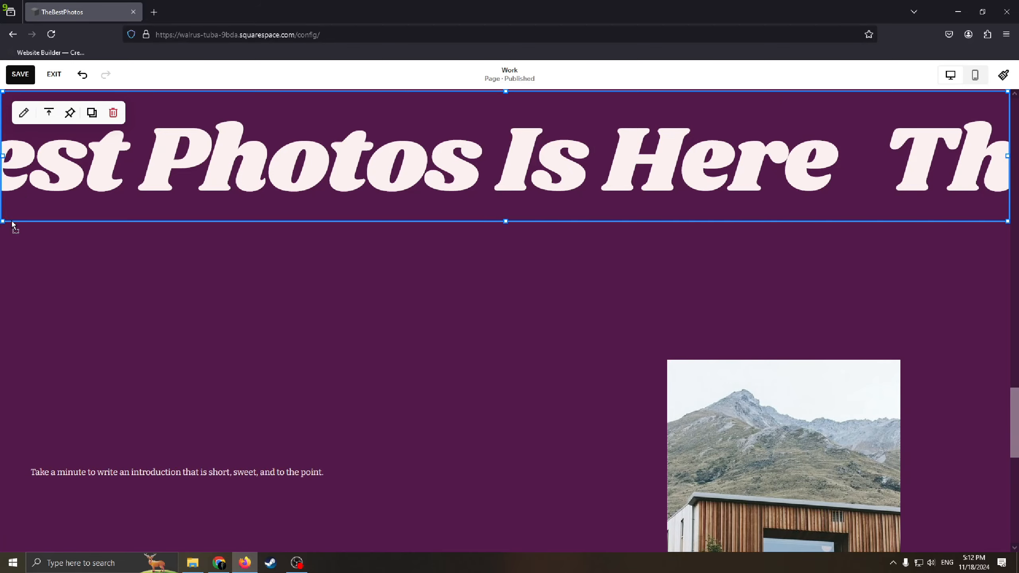
left_click_drag(3, 222, 132, 230)
left_click(711, 348)
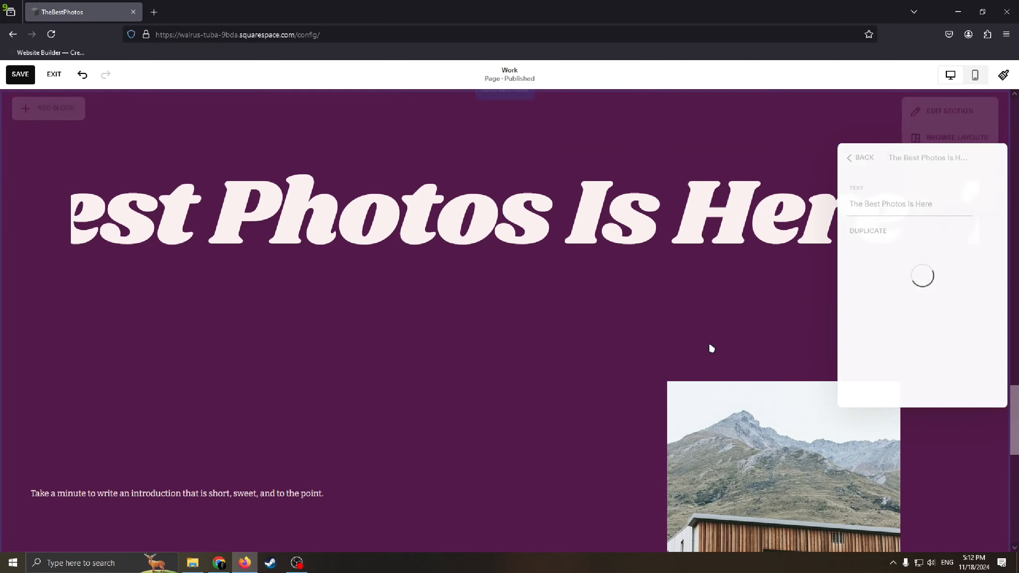
Move the cabin image toward the middle of the section and delete it.
scroll(516, 333, "down", 5)
scroll(515, 325, "up", 1)
left_click_drag(744, 307, 586, 230)
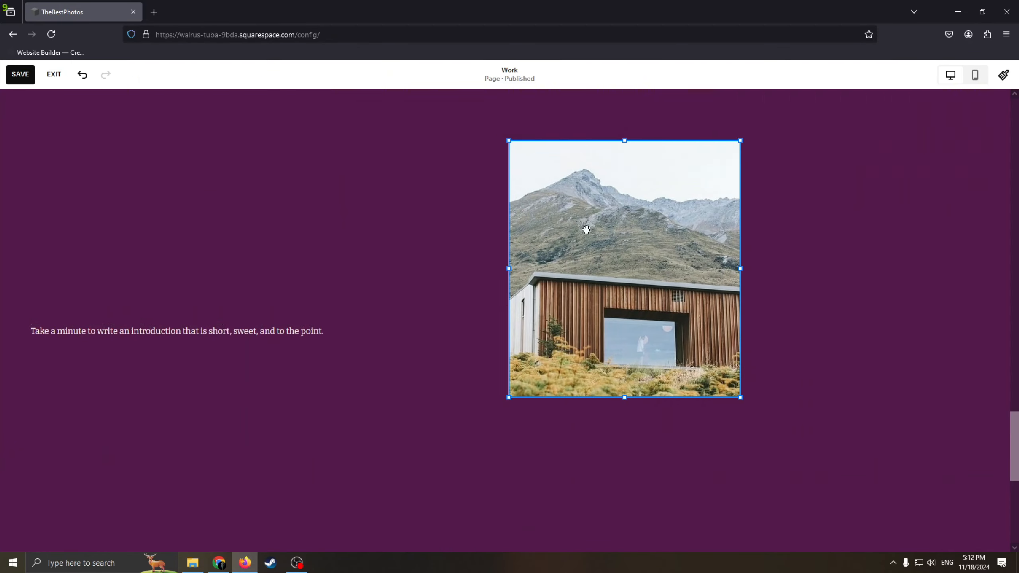
scroll(586, 229, "up", 2)
left_click(608, 226)
scroll(762, 381, "down", 4)
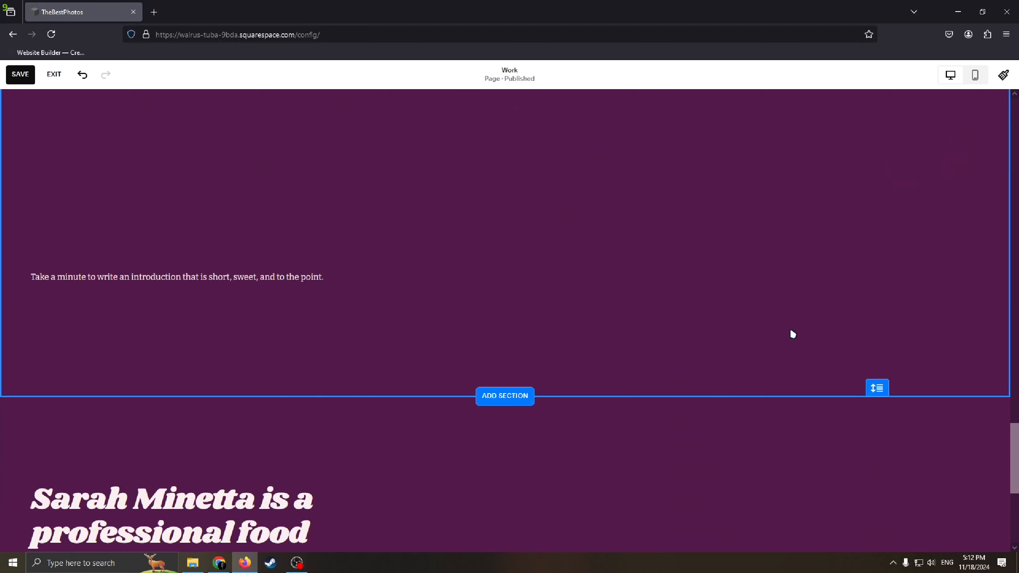
Shift the short introduction text block slightly to the right below the scrolling text.
scroll(793, 334, "up", 4)
scroll(754, 341, "down", 1)
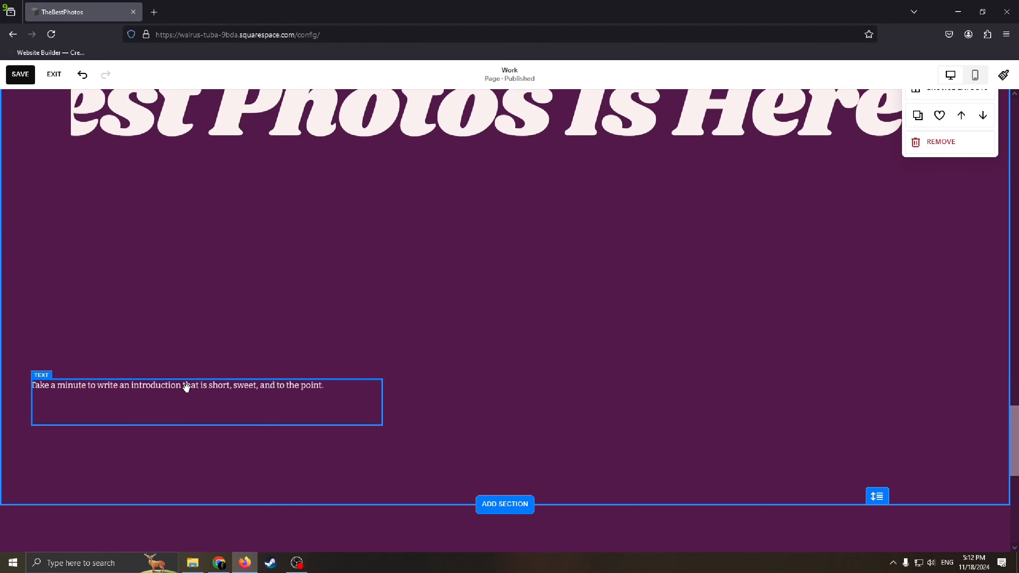
left_click_drag(186, 387, 265, 373)
scroll(265, 281, "up", 4)
left_click(613, 357)
scroll(613, 357, "down", 3)
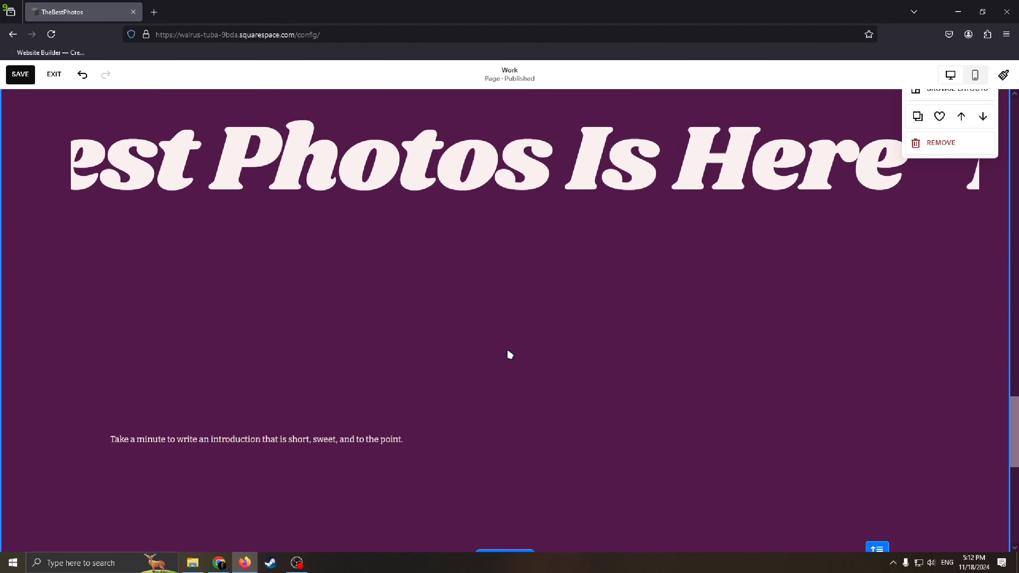
scroll(508, 352, "up", 3)
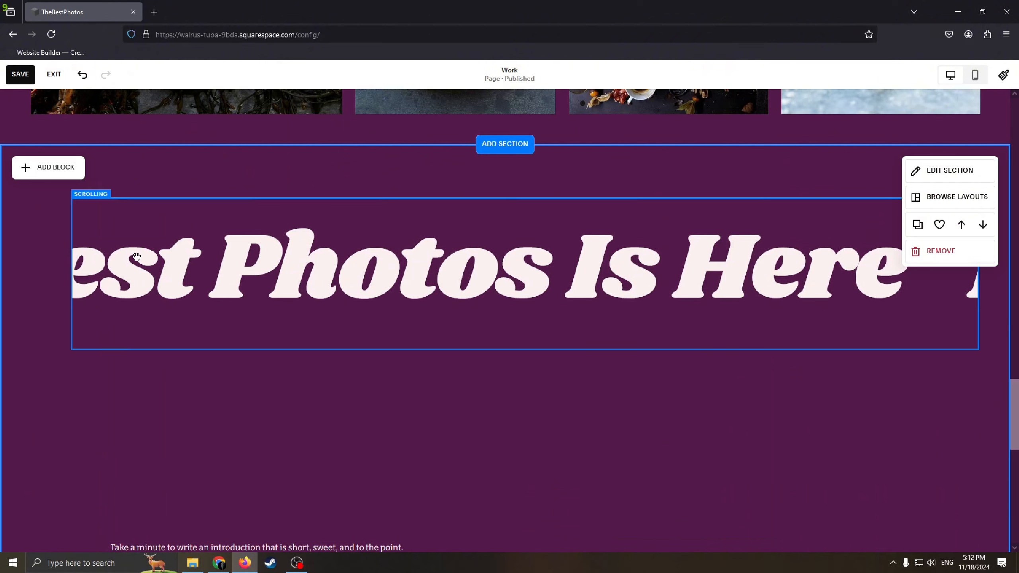
Add an Image block to the section, enlarge it and place it to the right of the introduction text.
left_click(53, 167)
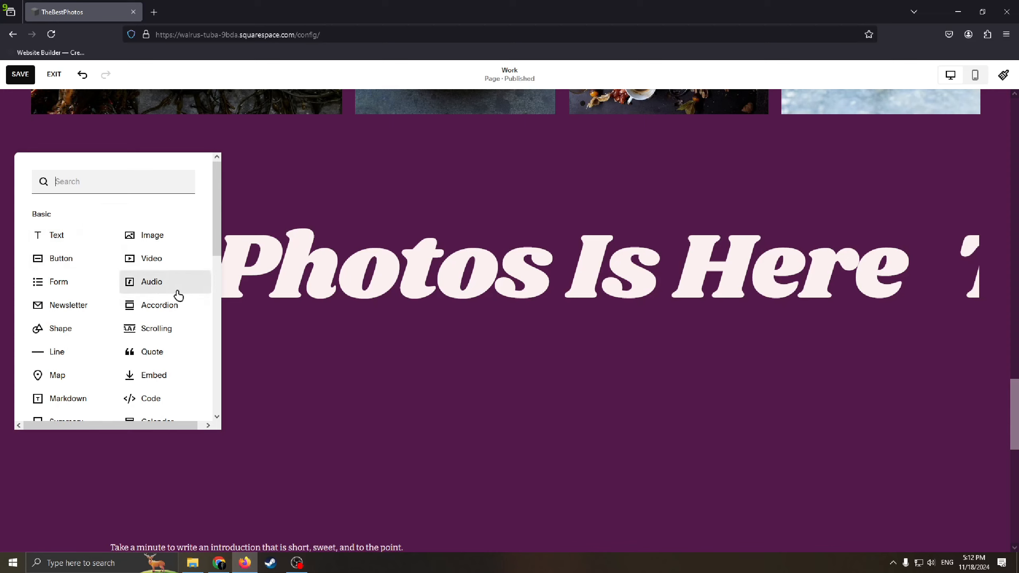
scroll(173, 318, "down", 3)
scroll(173, 317, "up", 3)
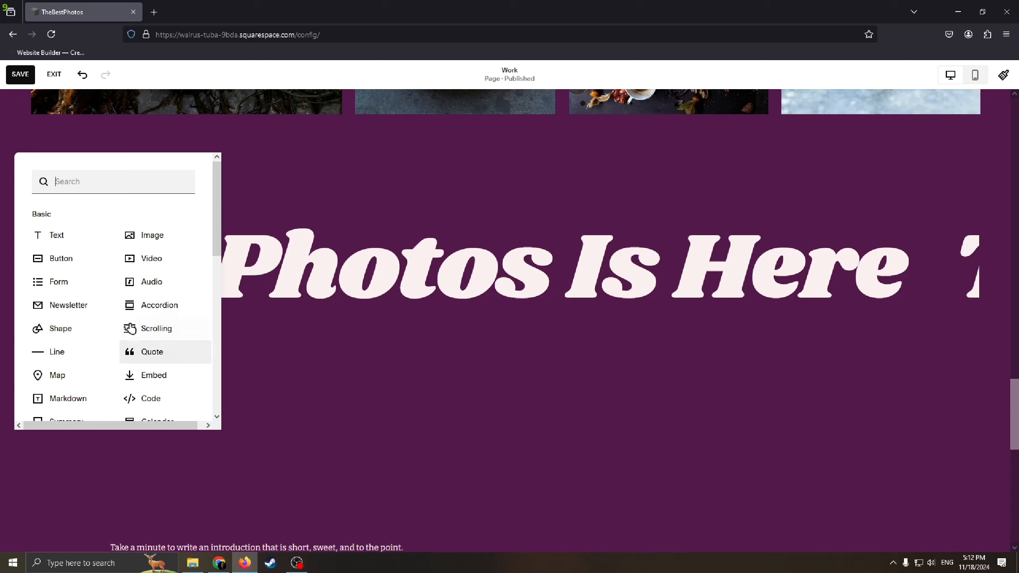
left_click(153, 246)
left_click_drag(200, 250, 795, 439)
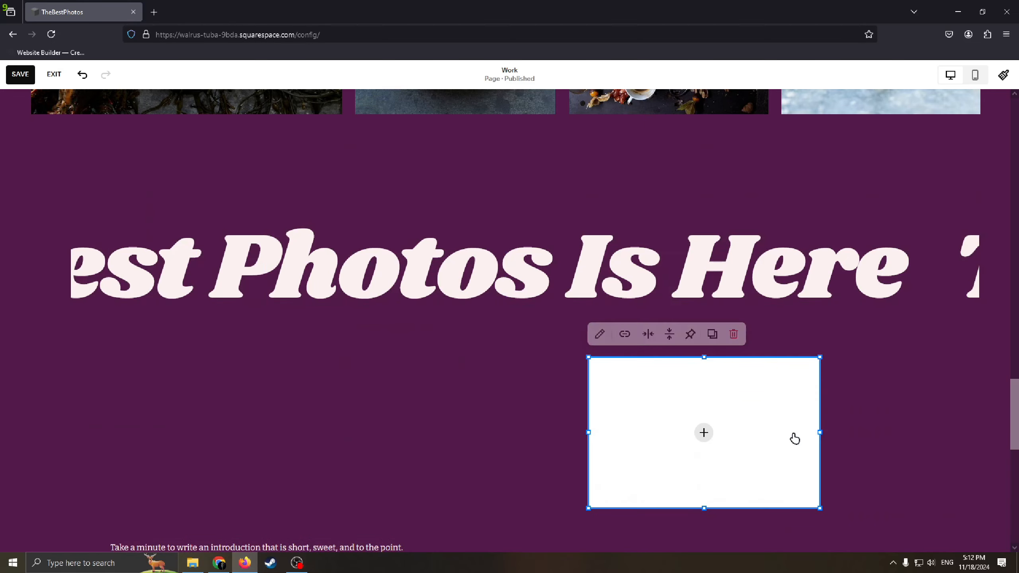
left_click_drag(587, 354, 431, 280)
left_click_drag(642, 401, 760, 453)
scroll(782, 281, "down", 4)
Fill the image block with the free stock photo of a road through autumn hills.
left_click(737, 226)
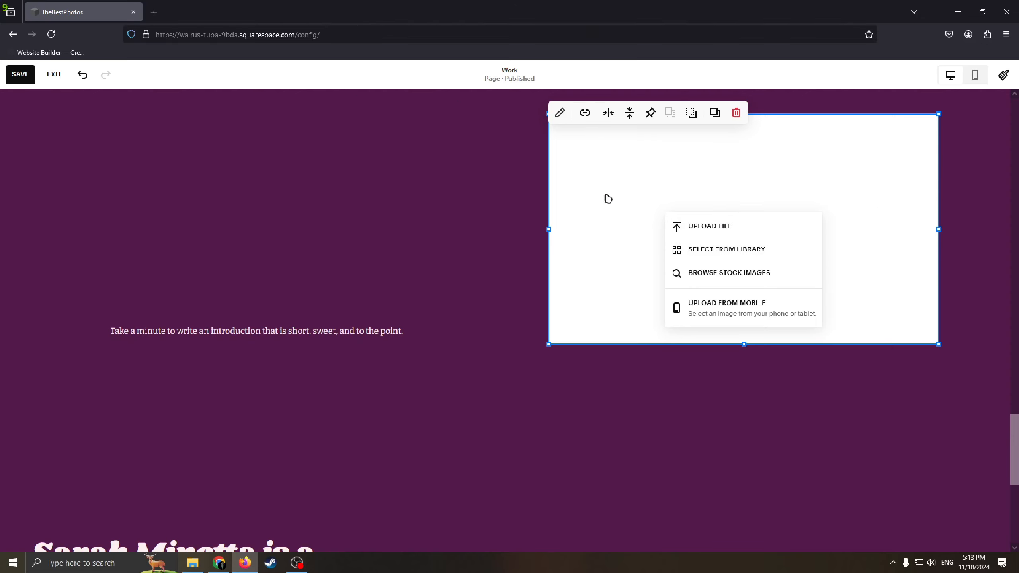
left_click(765, 283)
scroll(441, 341, "down", 1)
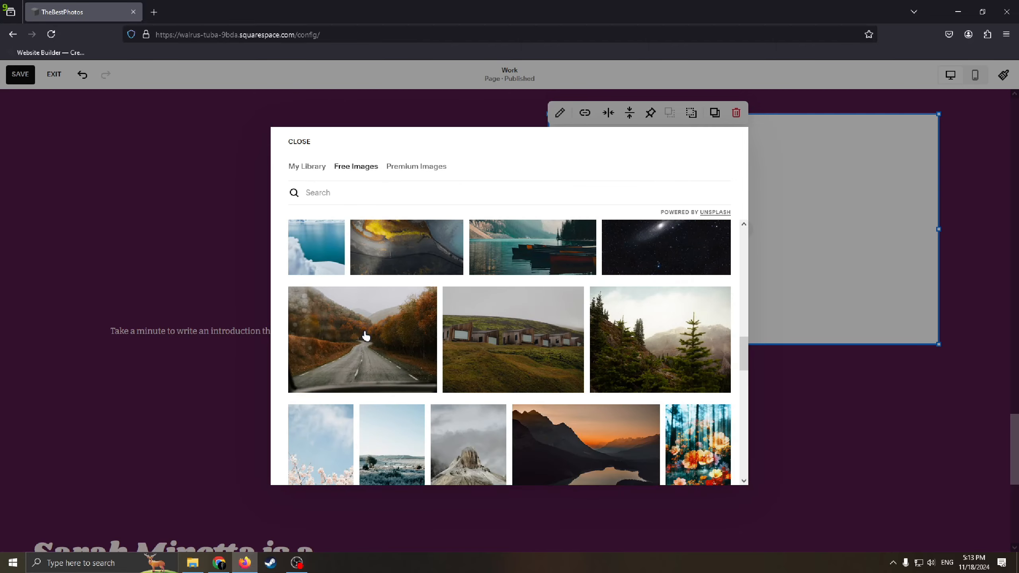
left_click(380, 335)
left_click(651, 339)
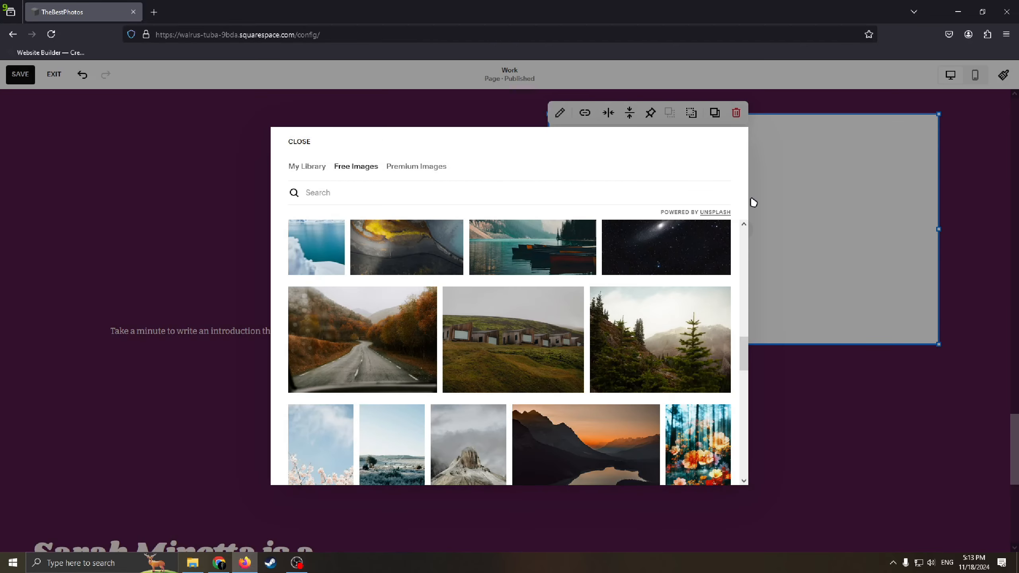
scroll(389, 257, "up", 1)
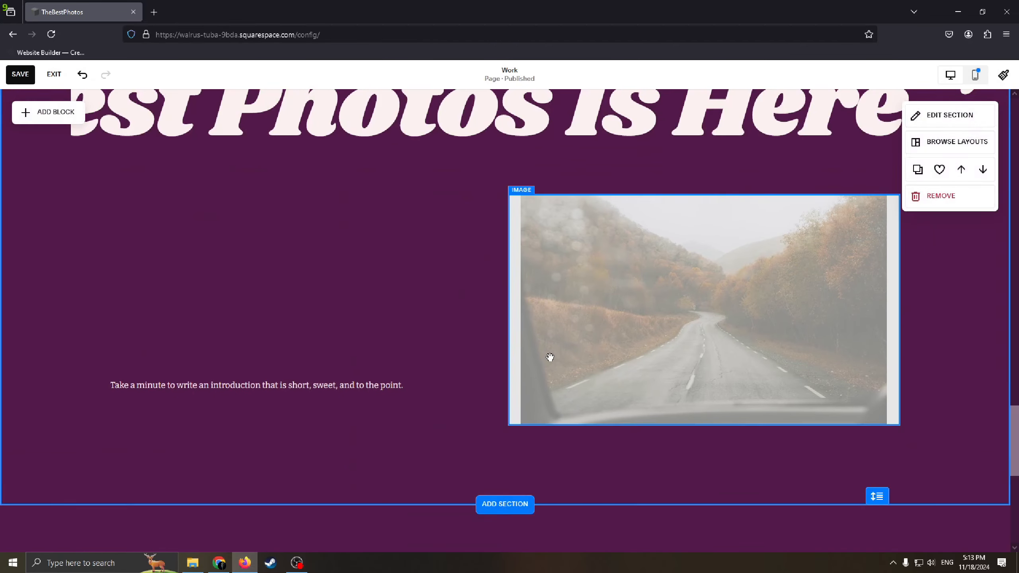
Examine the Work page's photo gallery in the mobile view and return to the desktop view.
scroll(401, 245, "up", 4)
scroll(357, 247, "up", 5)
left_click(975, 74)
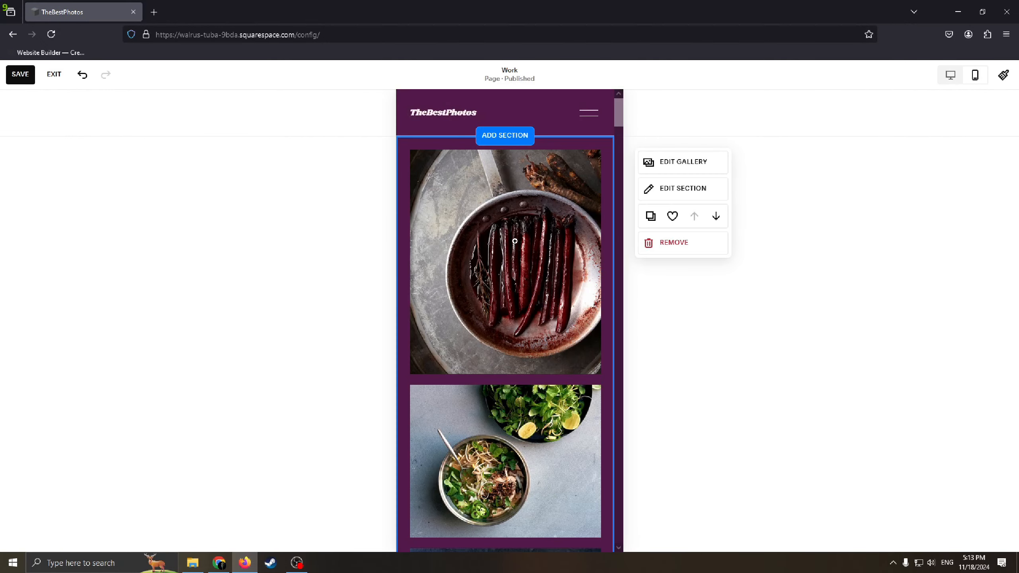
scroll(521, 249, "down", 3)
scroll(529, 241, "down", 12)
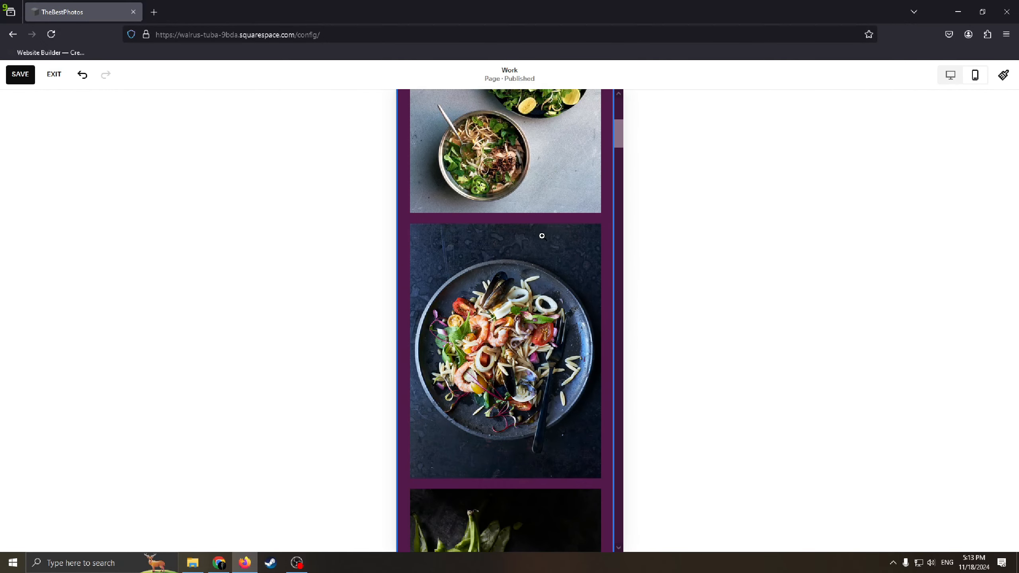
scroll(533, 261, "down", 15)
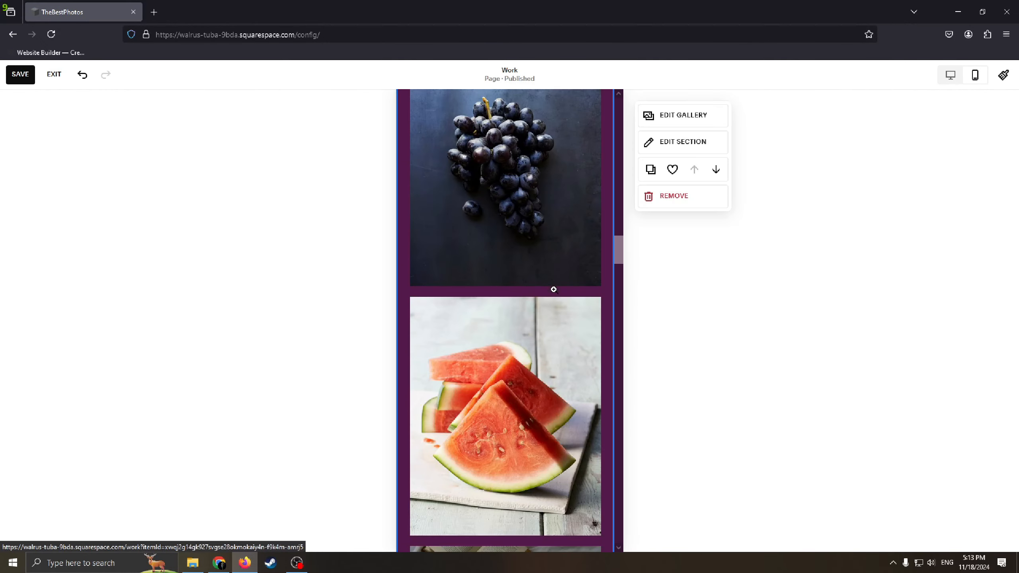
scroll(535, 303, "down", 15)
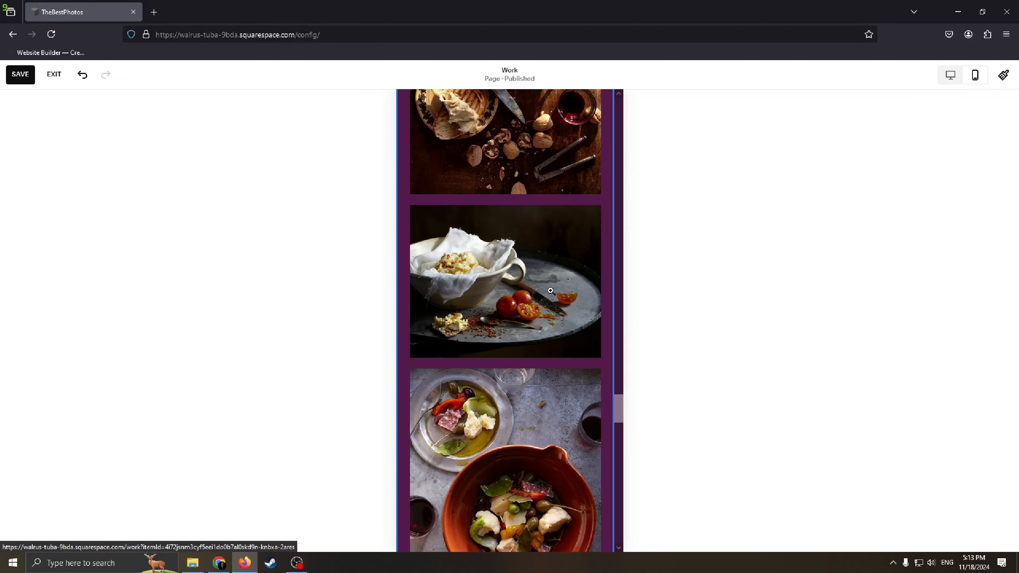
scroll(518, 378, "down", 10)
scroll(518, 225, "up", 20)
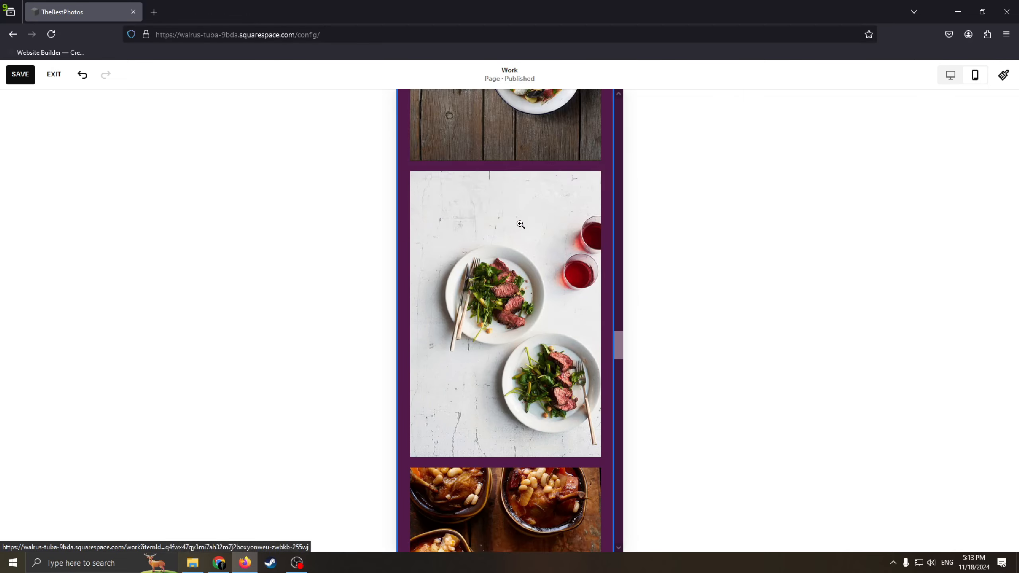
scroll(591, 218, "up", 15)
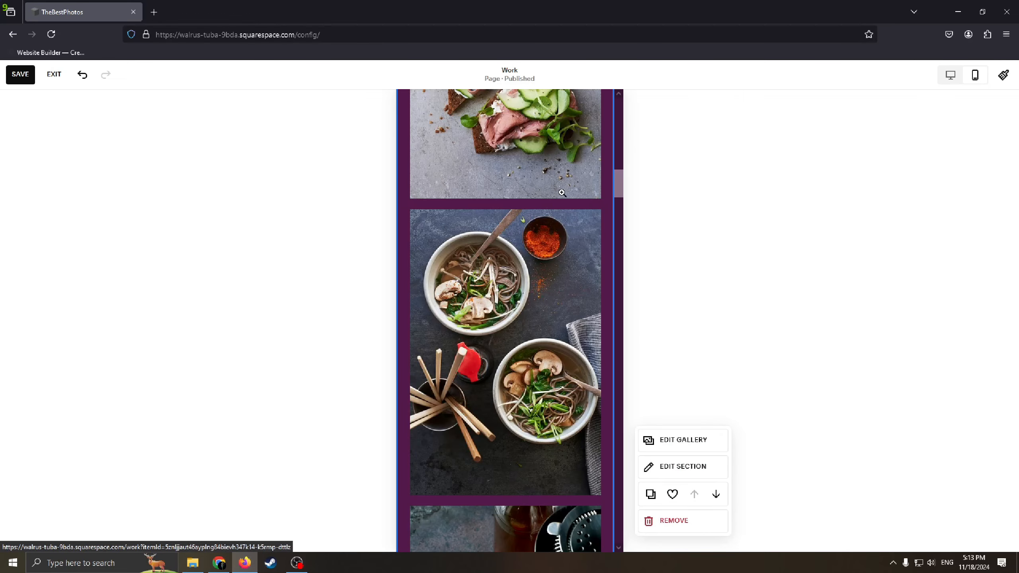
left_click(951, 75)
Open the gallery for editing, move the grapes photo after the egg dish photo, and open its description for editing.
scroll(923, 362, "down", 3)
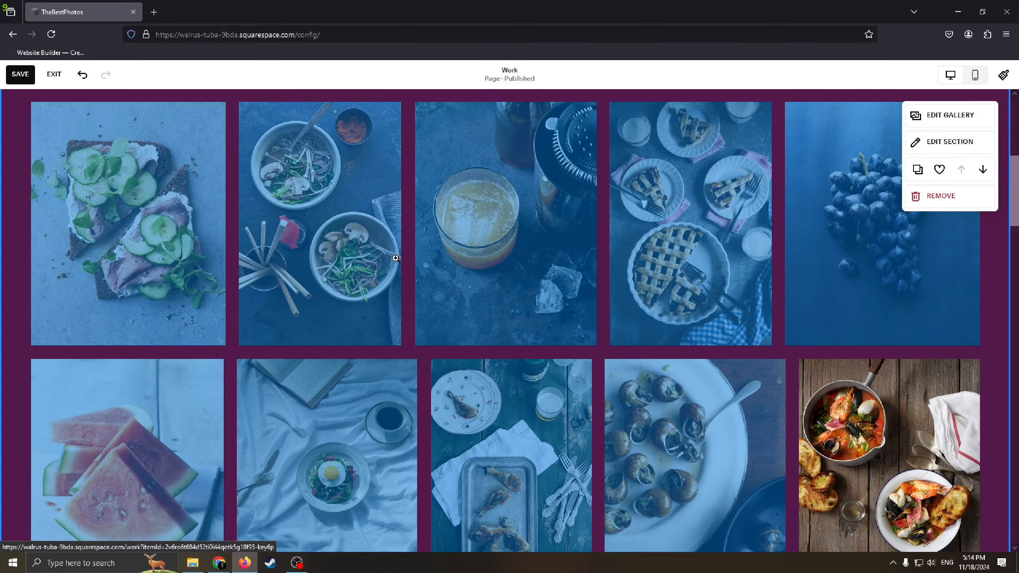
scroll(396, 258, "up", 4)
left_click(726, 255)
left_click(799, 254)
left_click_drag(339, 348, 397, 347)
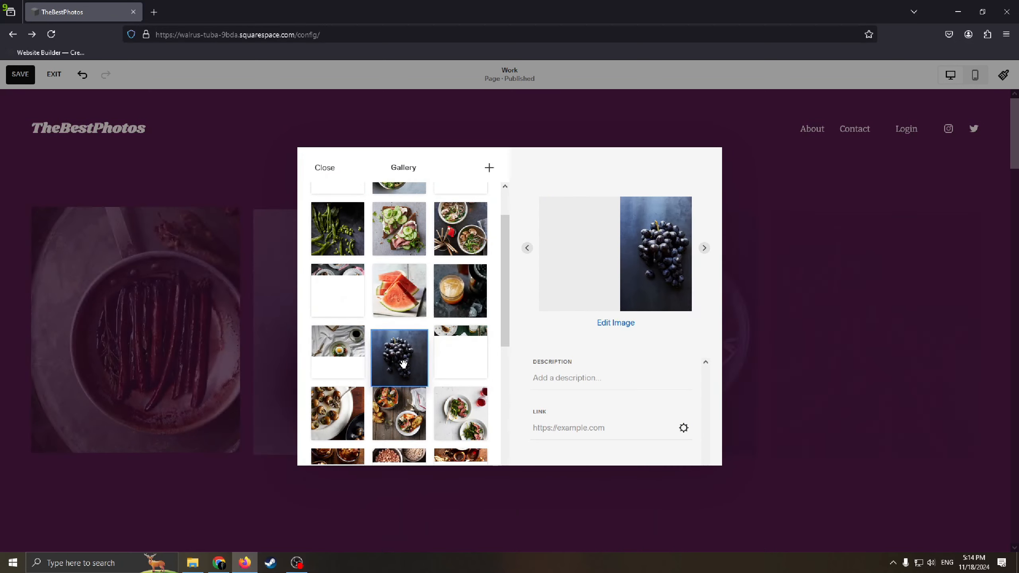
left_click(610, 378)
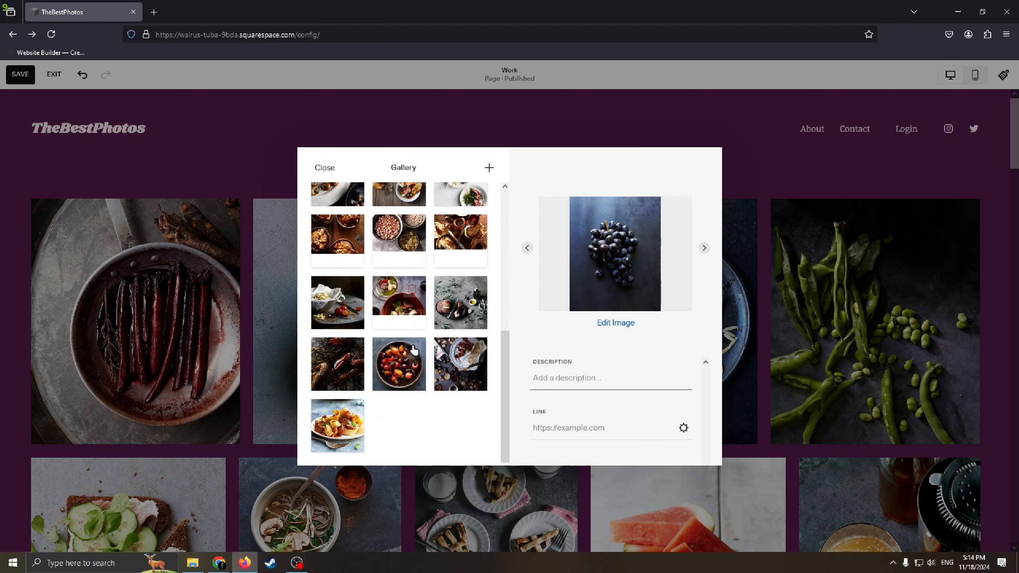
Delete the cucumber toast photo from the Work page's gallery and close the gallery editor.
scroll(401, 321, "up", 2)
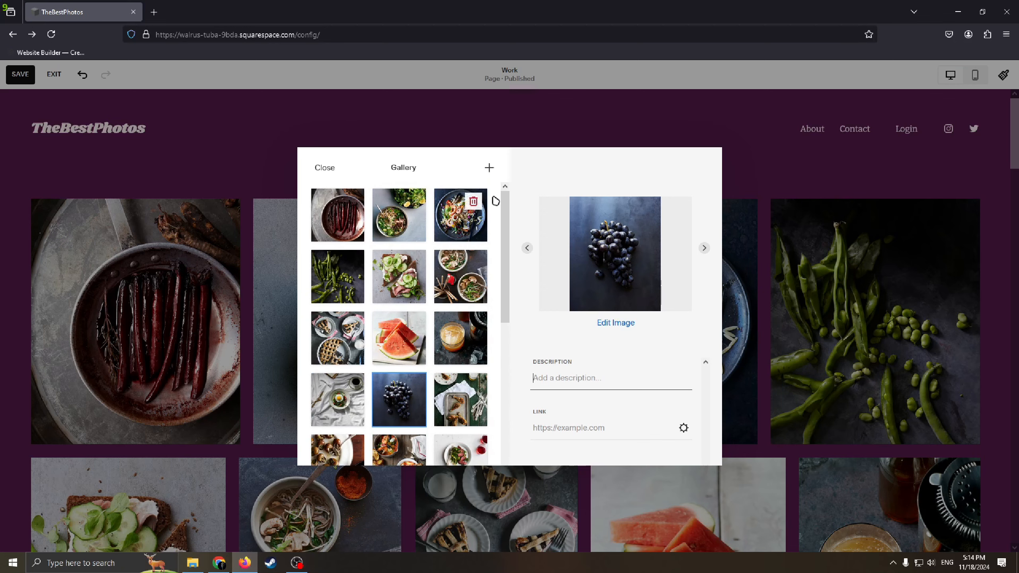
left_click(416, 262)
left_click(567, 331)
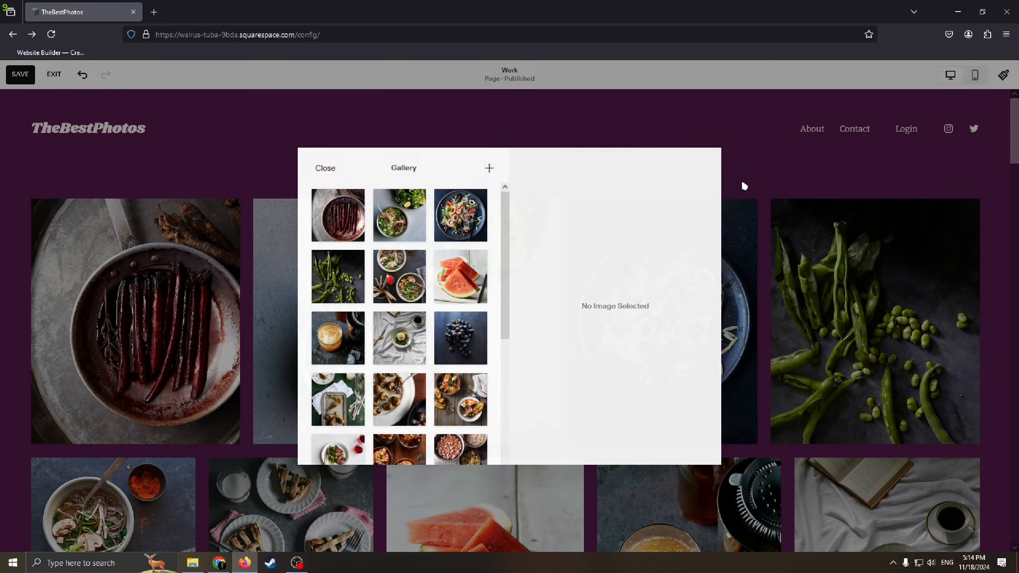
left_click(743, 184)
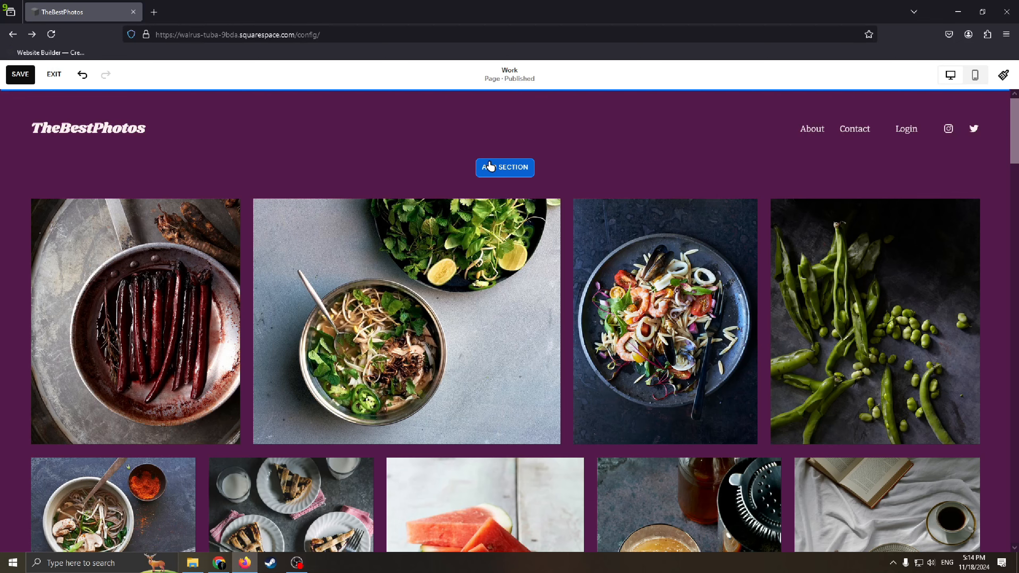
Save the Work page changes and exit the page editor.
scroll(701, 148, "down", 1)
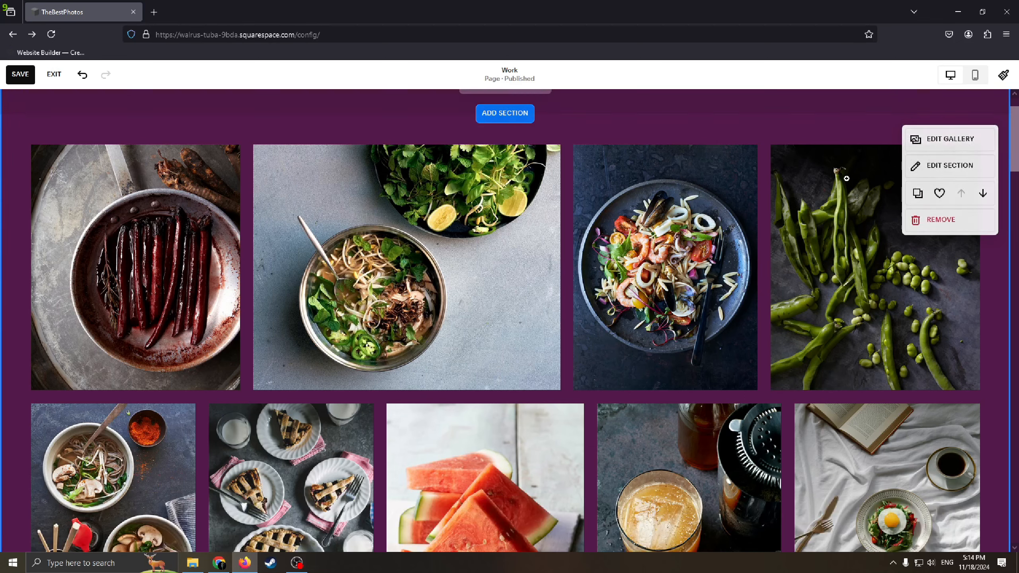
left_click(27, 79)
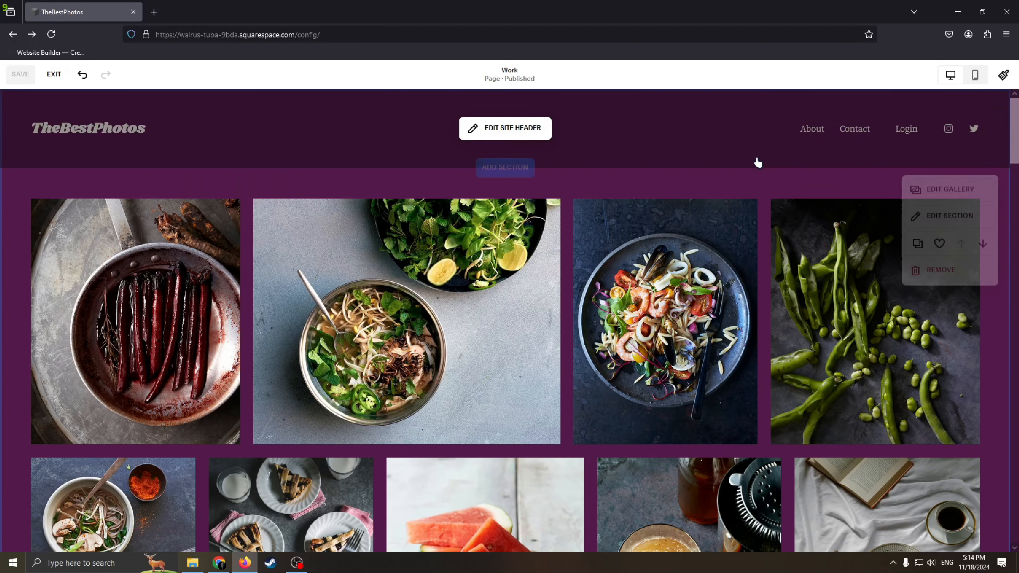
left_click(54, 74)
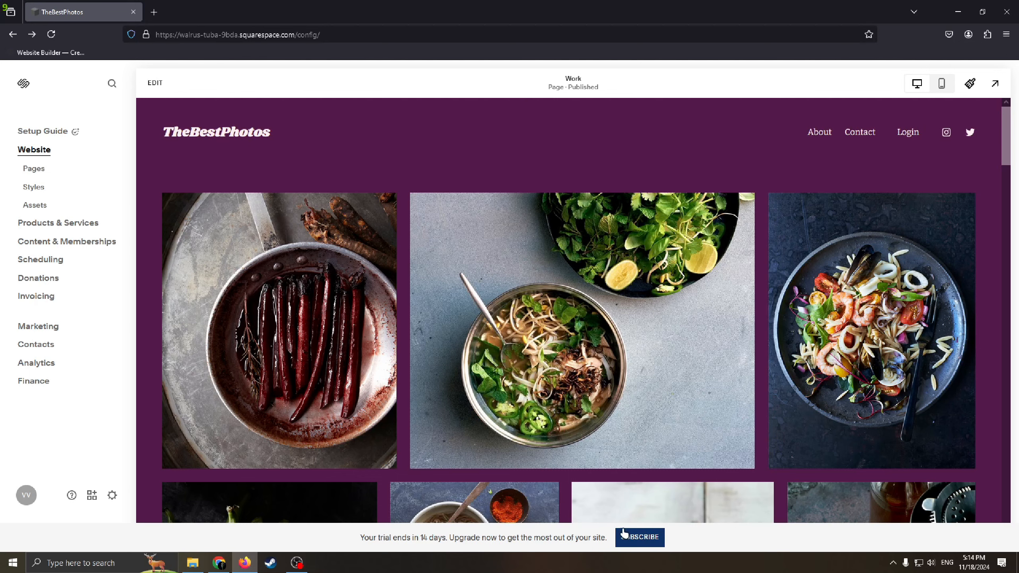
Open the subscription plans and compare the Personal, Business, Basic Commerce and Advanced Commerce options.
left_click(642, 538)
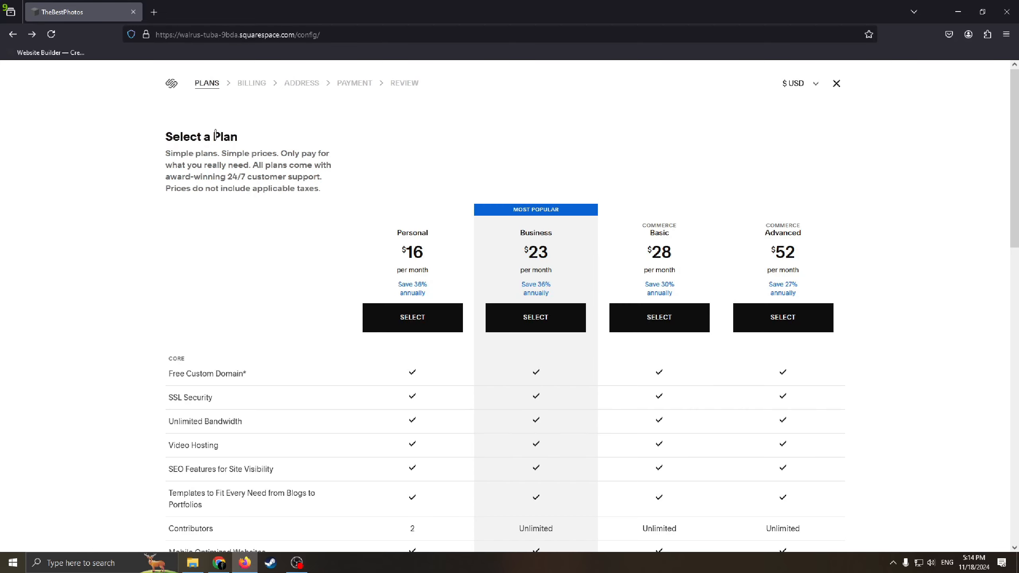
left_click_drag(167, 139, 263, 149)
left_click(277, 152)
left_click_drag(373, 173, 200, 143)
left_click(201, 142)
left_click_drag(396, 232, 549, 235)
left_click(437, 234)
left_click(569, 213)
left_click_drag(642, 229, 687, 230)
left_click_drag(823, 228, 730, 230)
left_click(785, 230)
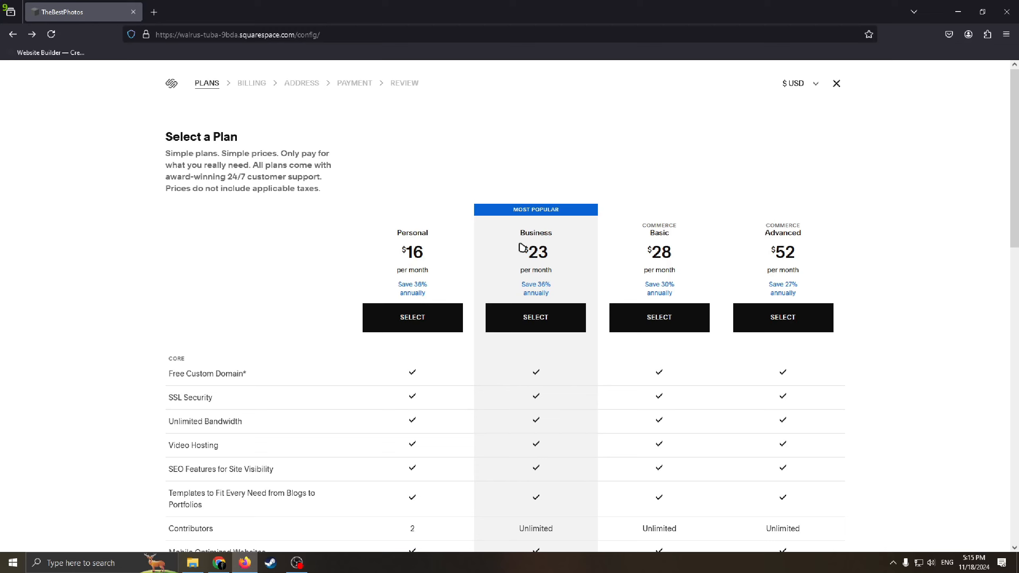